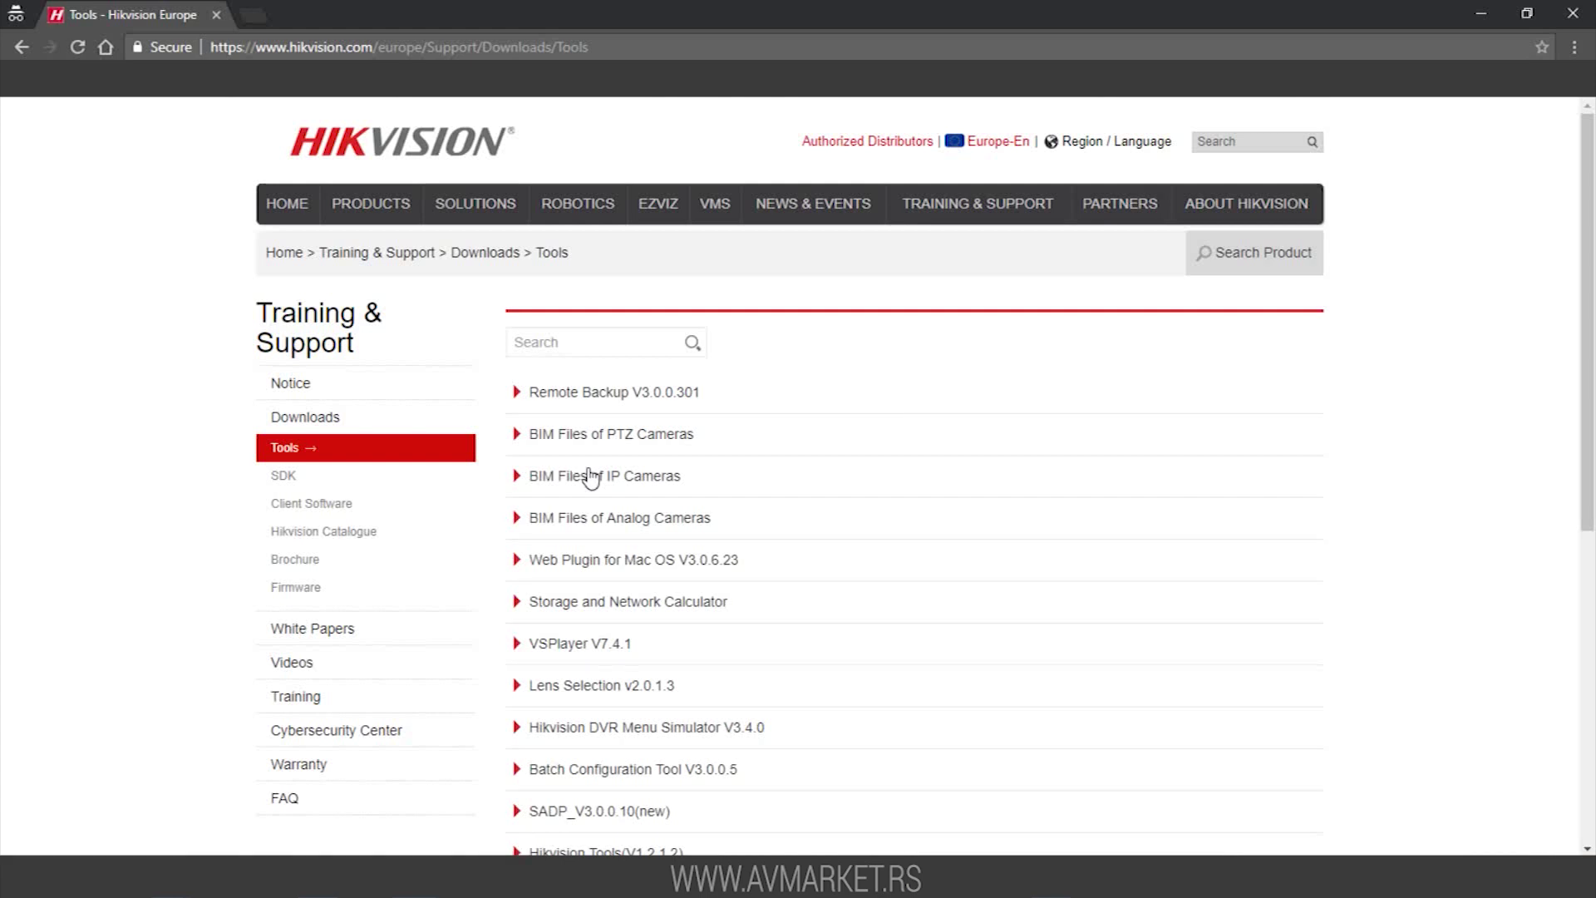
From Client Software, download the iVMS-4200 v2.7.2.4 (Windows)(English) .rar after agreeing to the licence, then open it
click(301, 512)
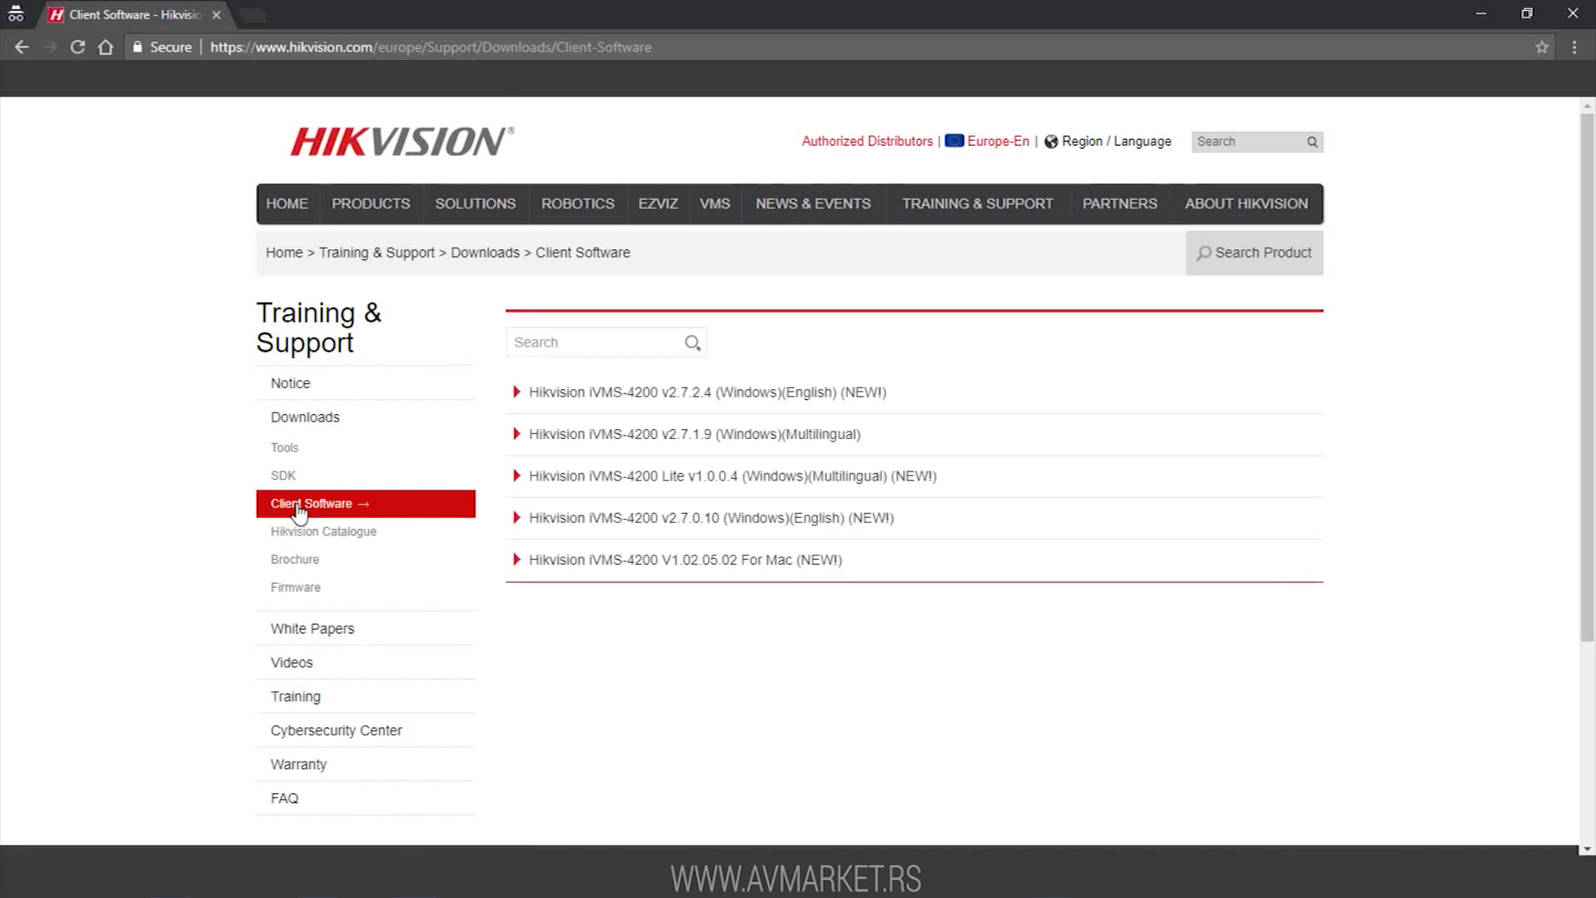
click(711, 401)
scroll(712, 400, down, 8)
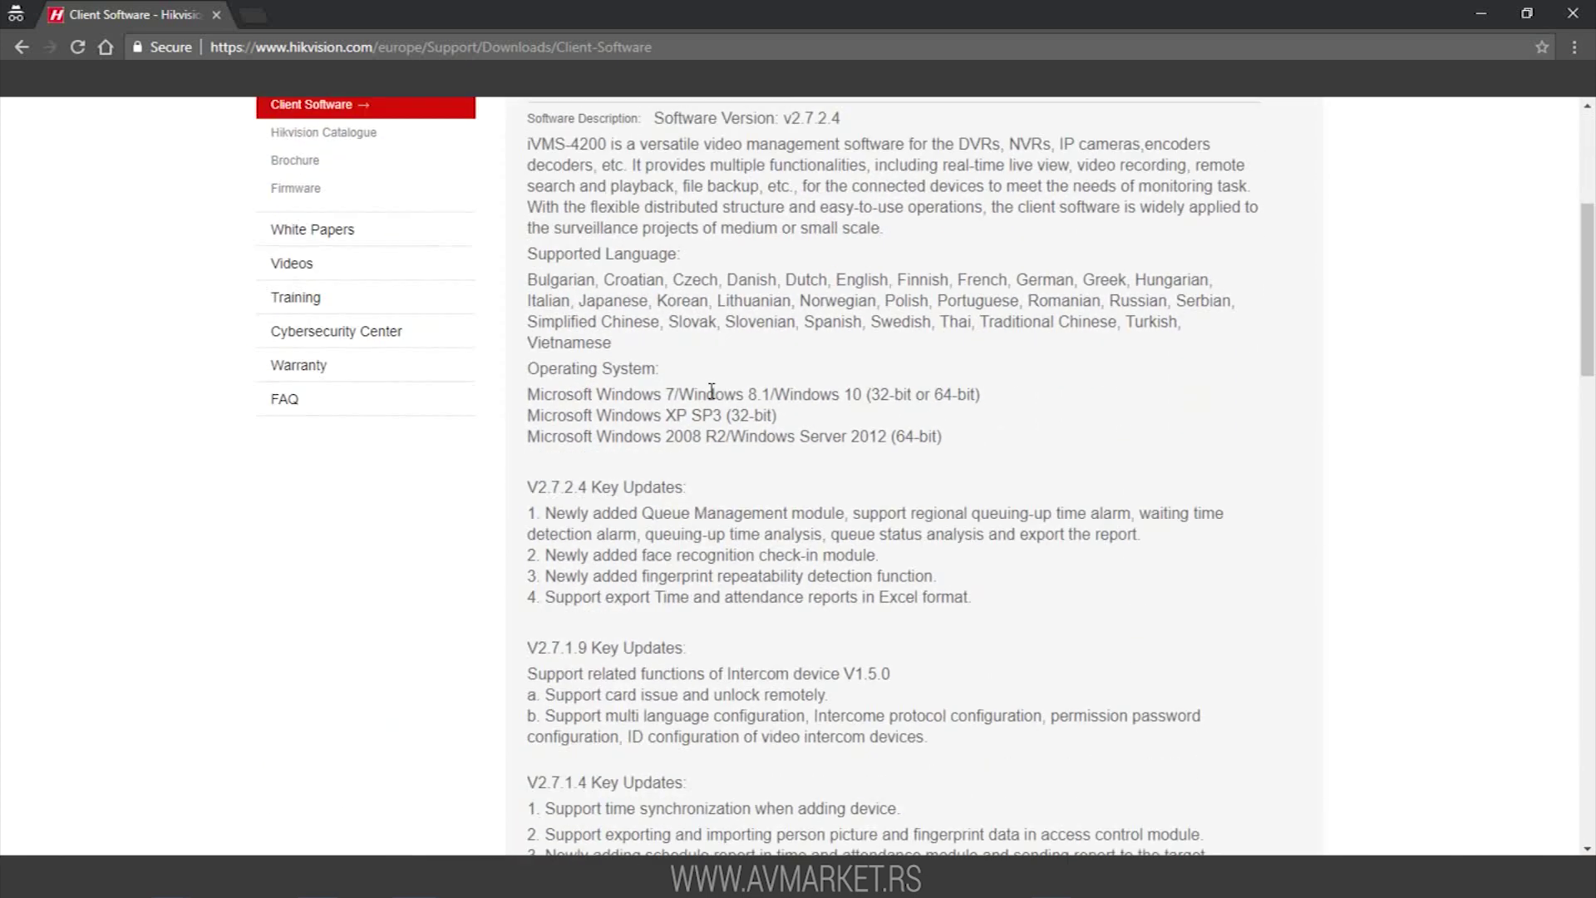
scroll(711, 401, down, 14)
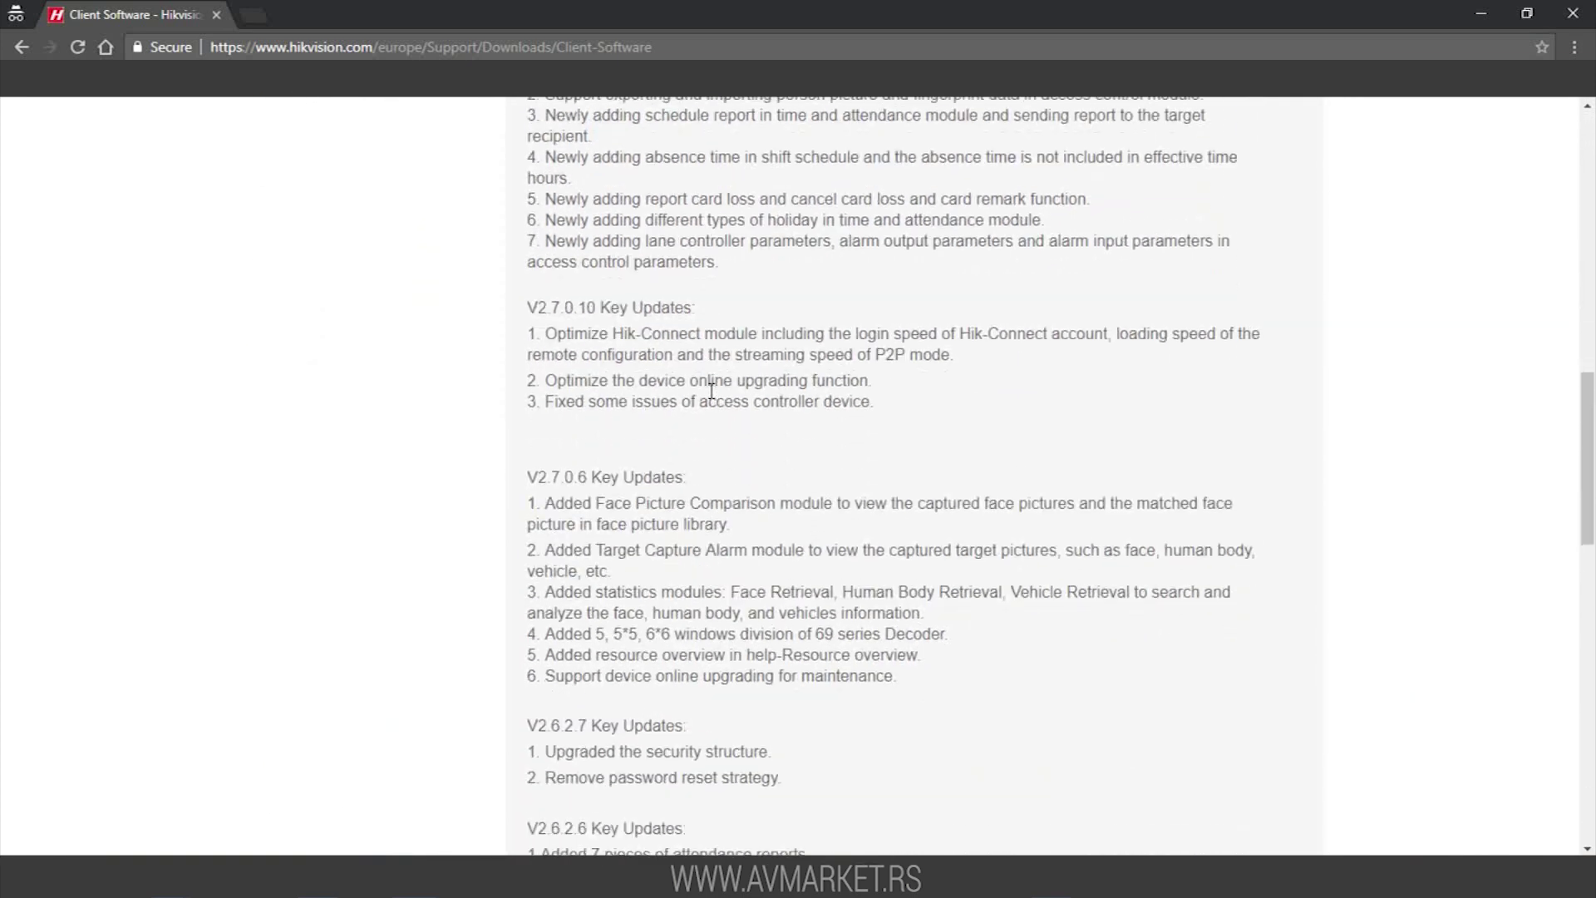
scroll(712, 390, down, 7)
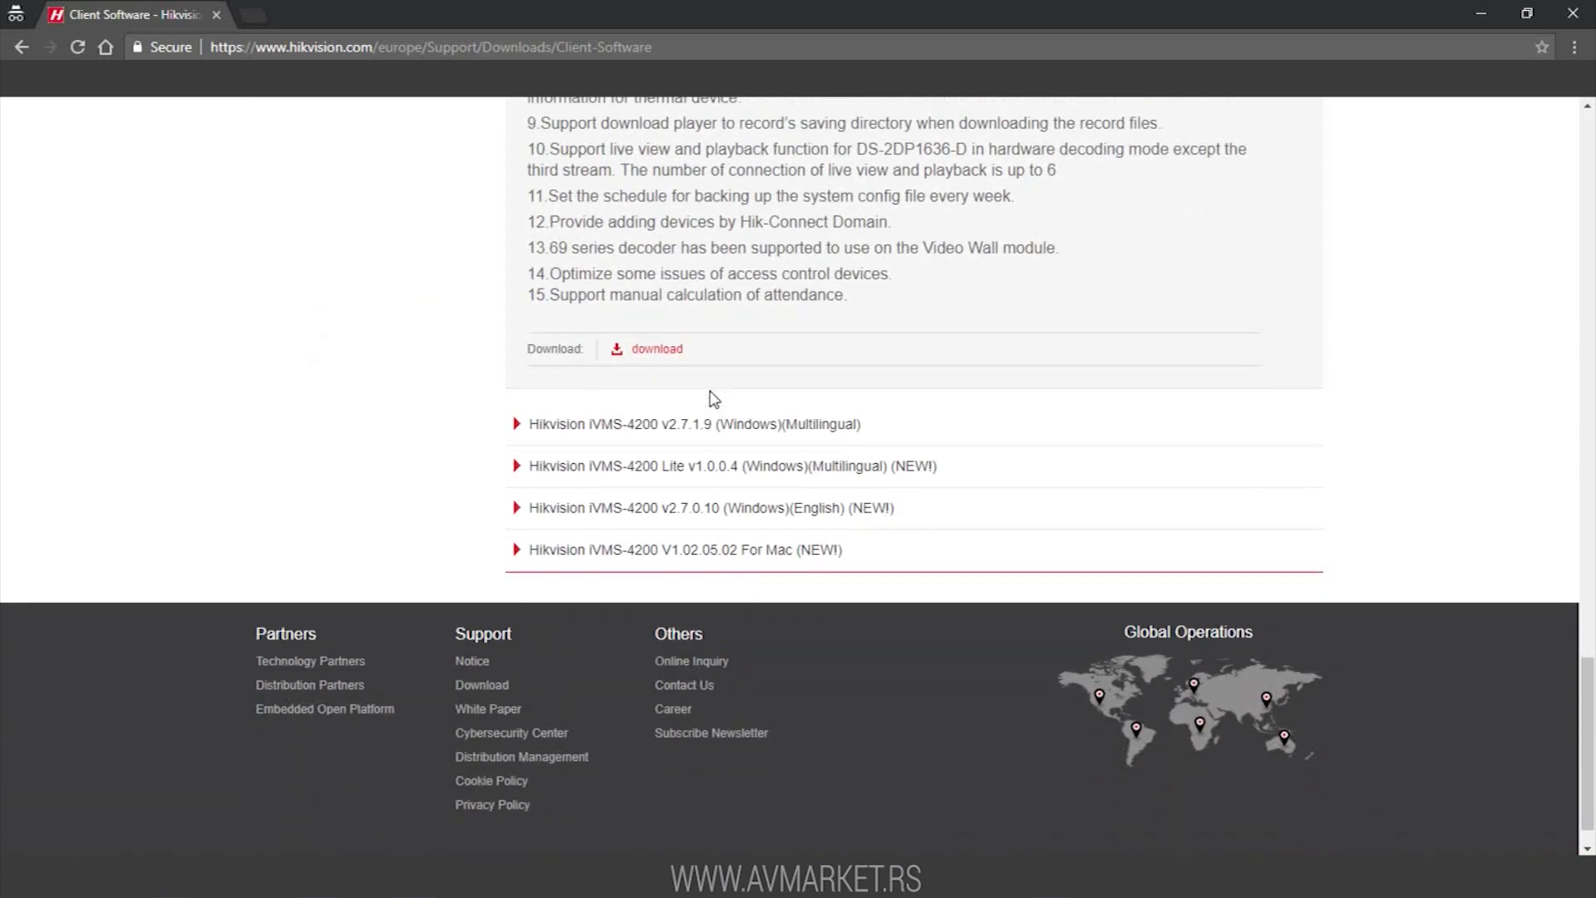
click(662, 353)
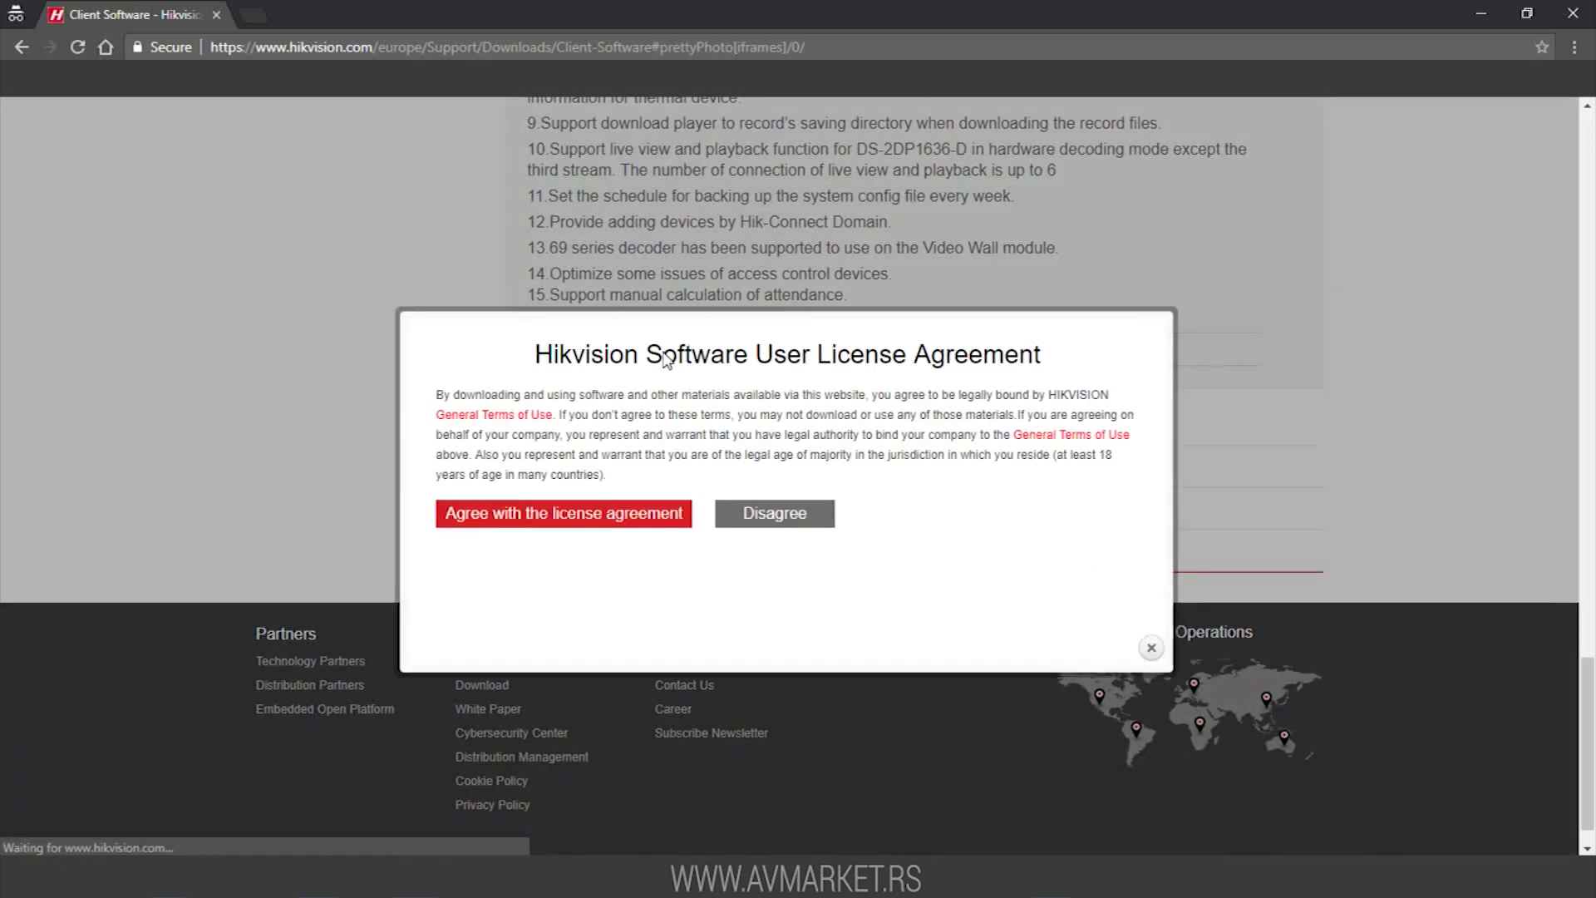
click(563, 519)
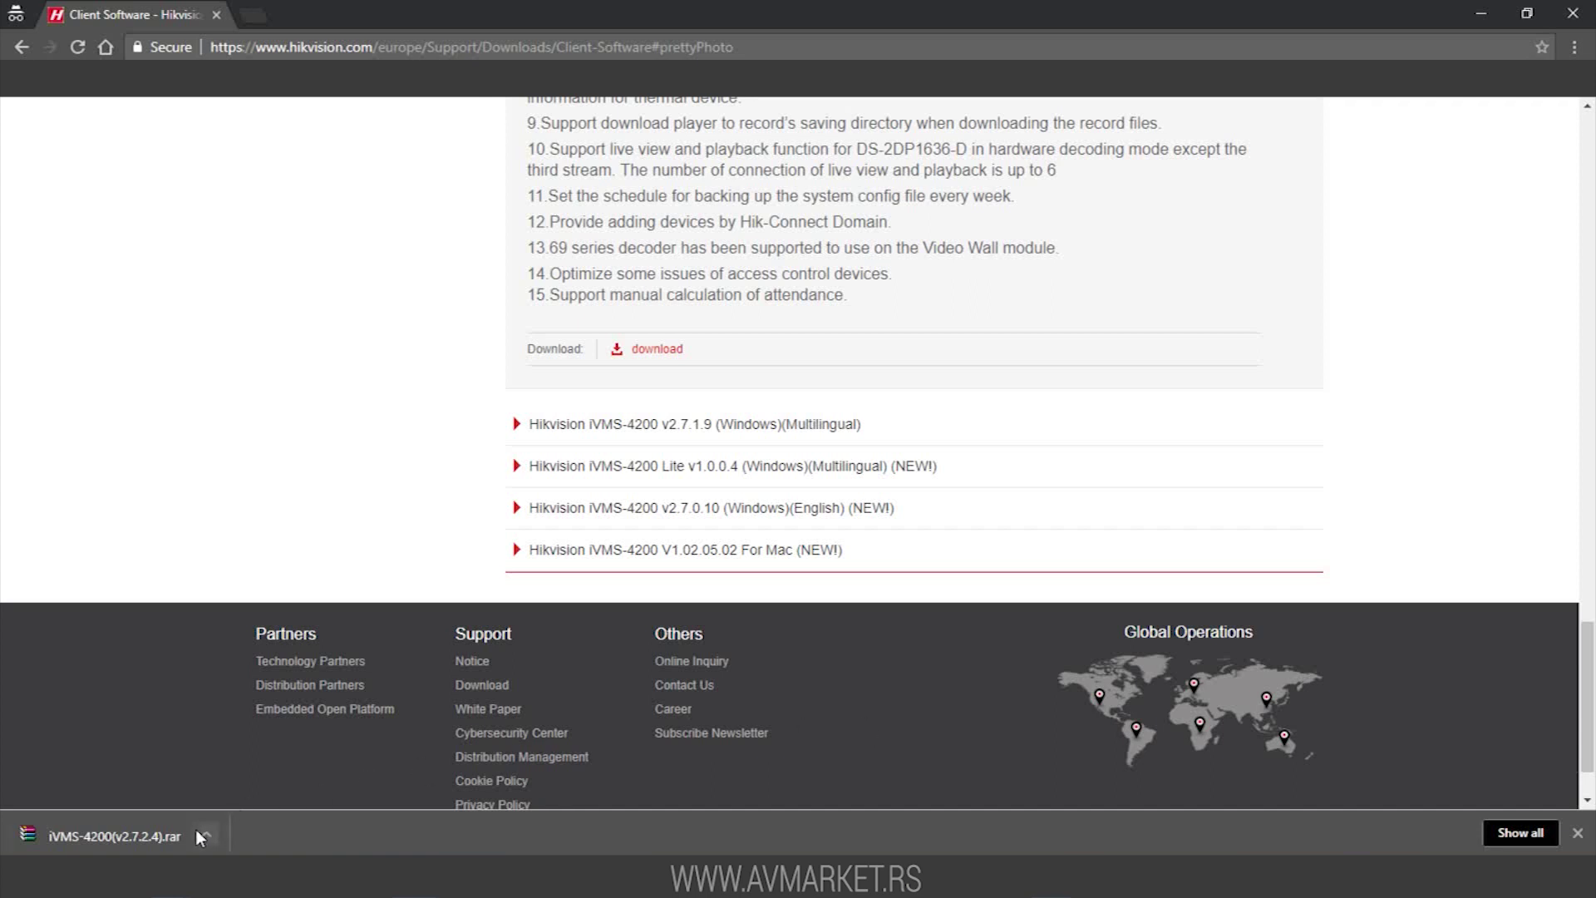
click(172, 830)
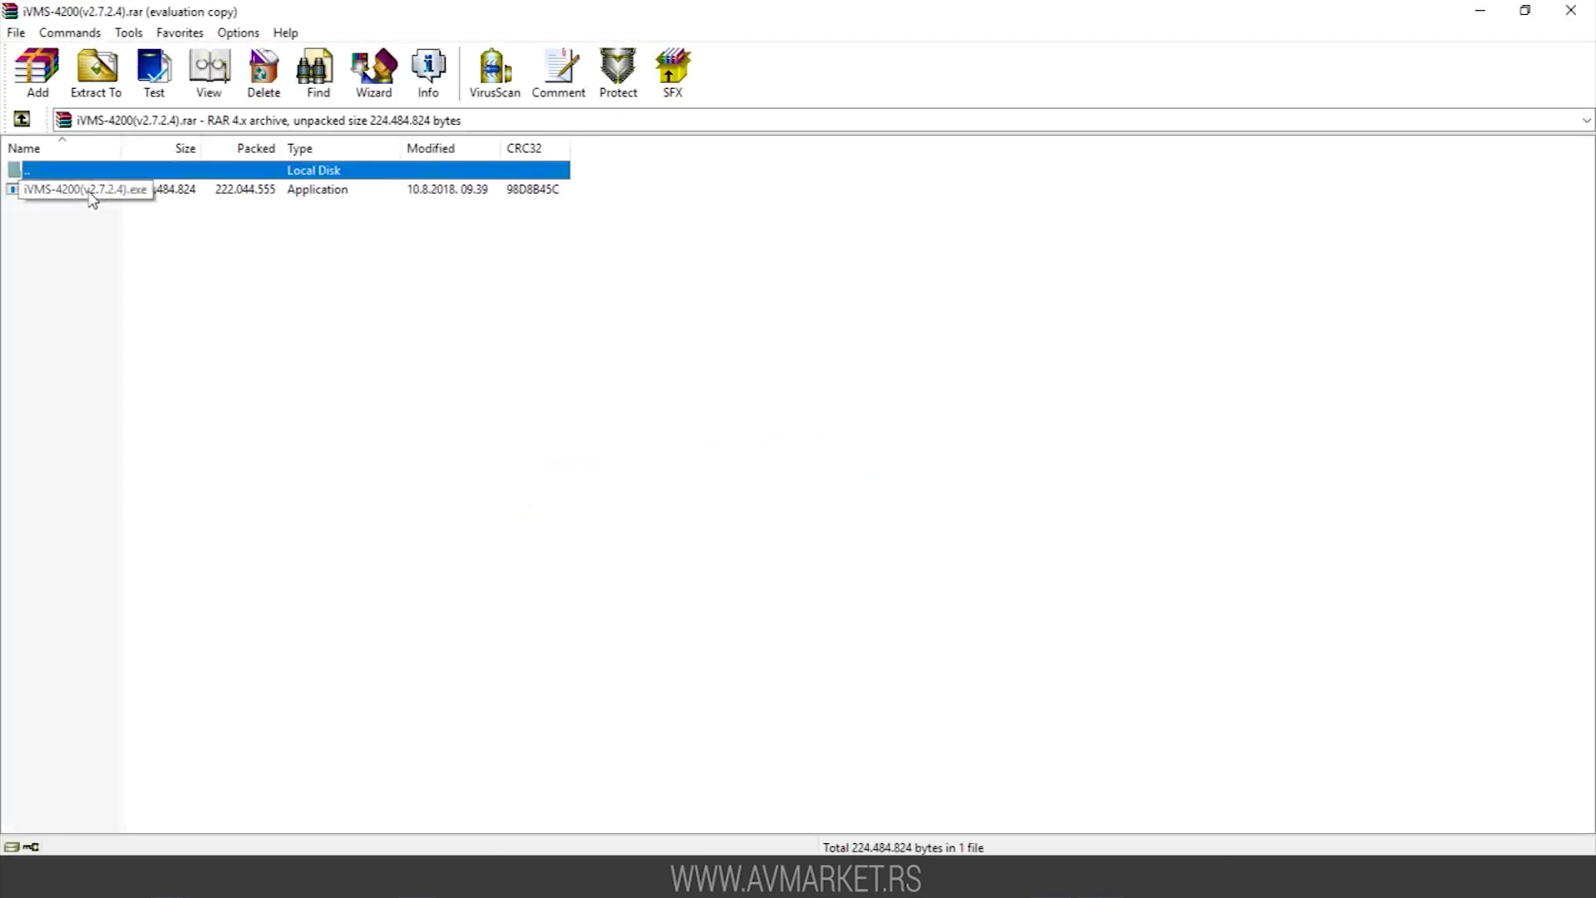
Install iVMS-4200 with Storage Server and Stream Media Server added, keeping desktop shortcuts for all three
double_click(90, 193)
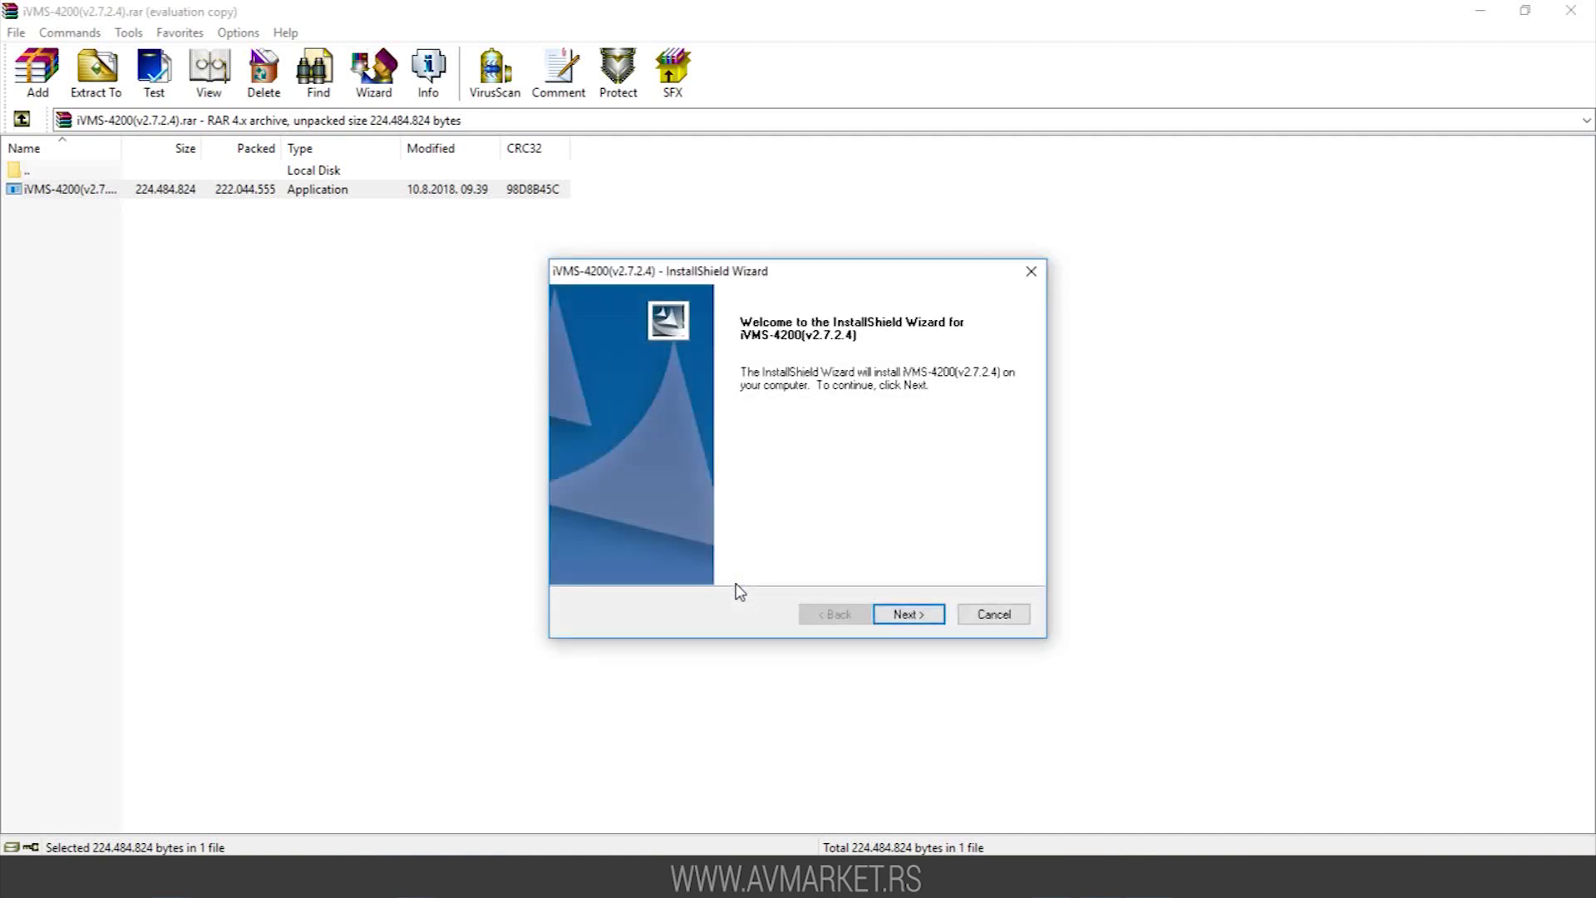
click(879, 619)
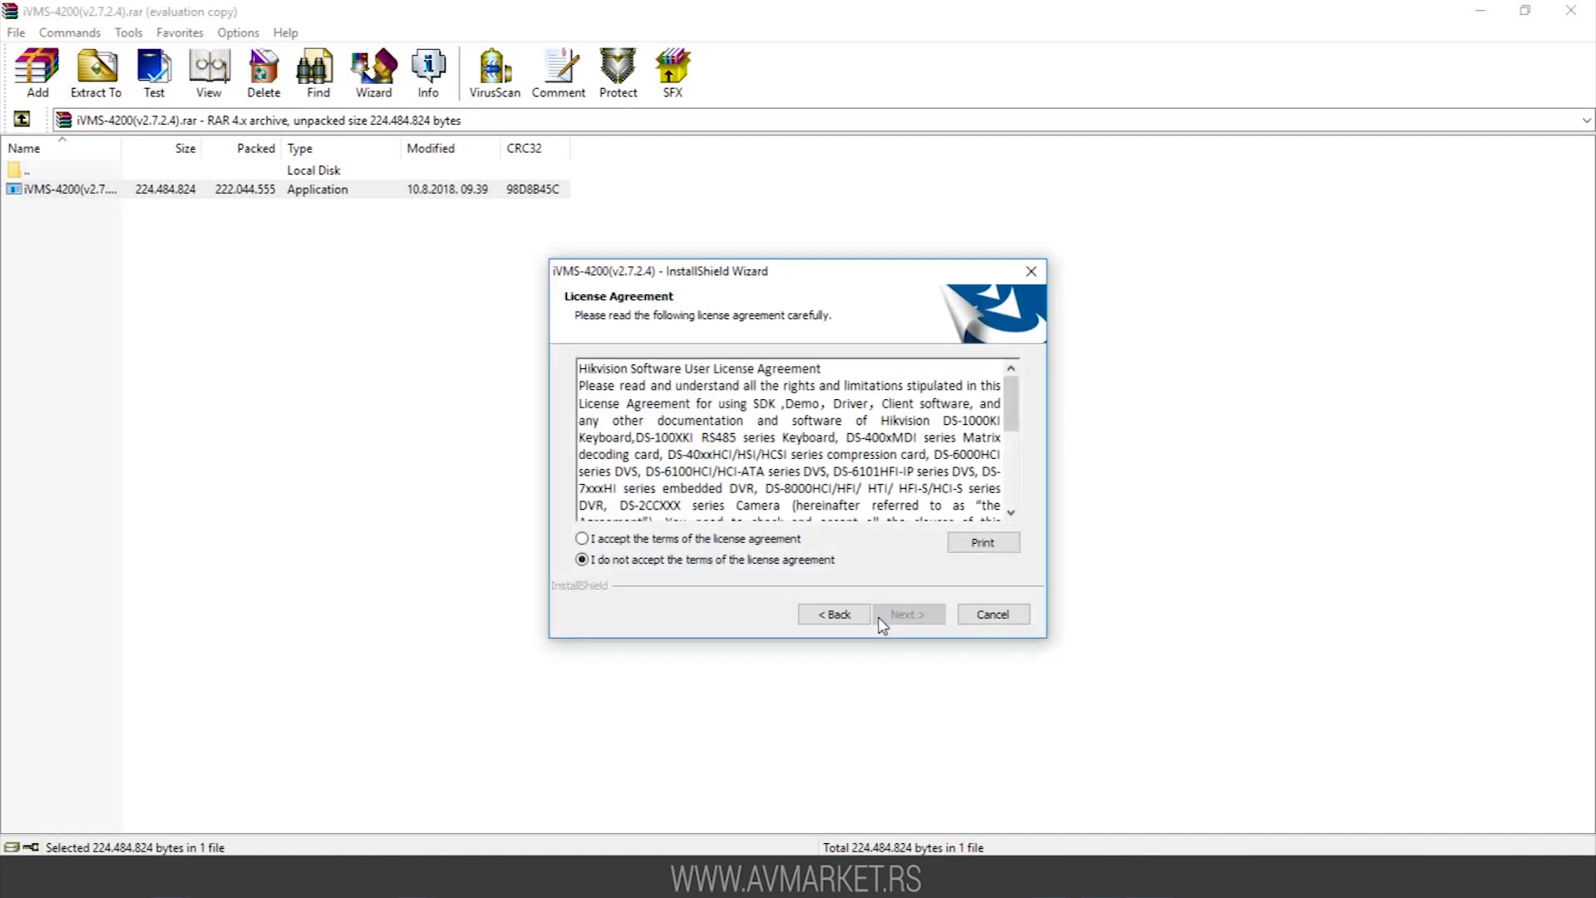
click(641, 540)
click(903, 618)
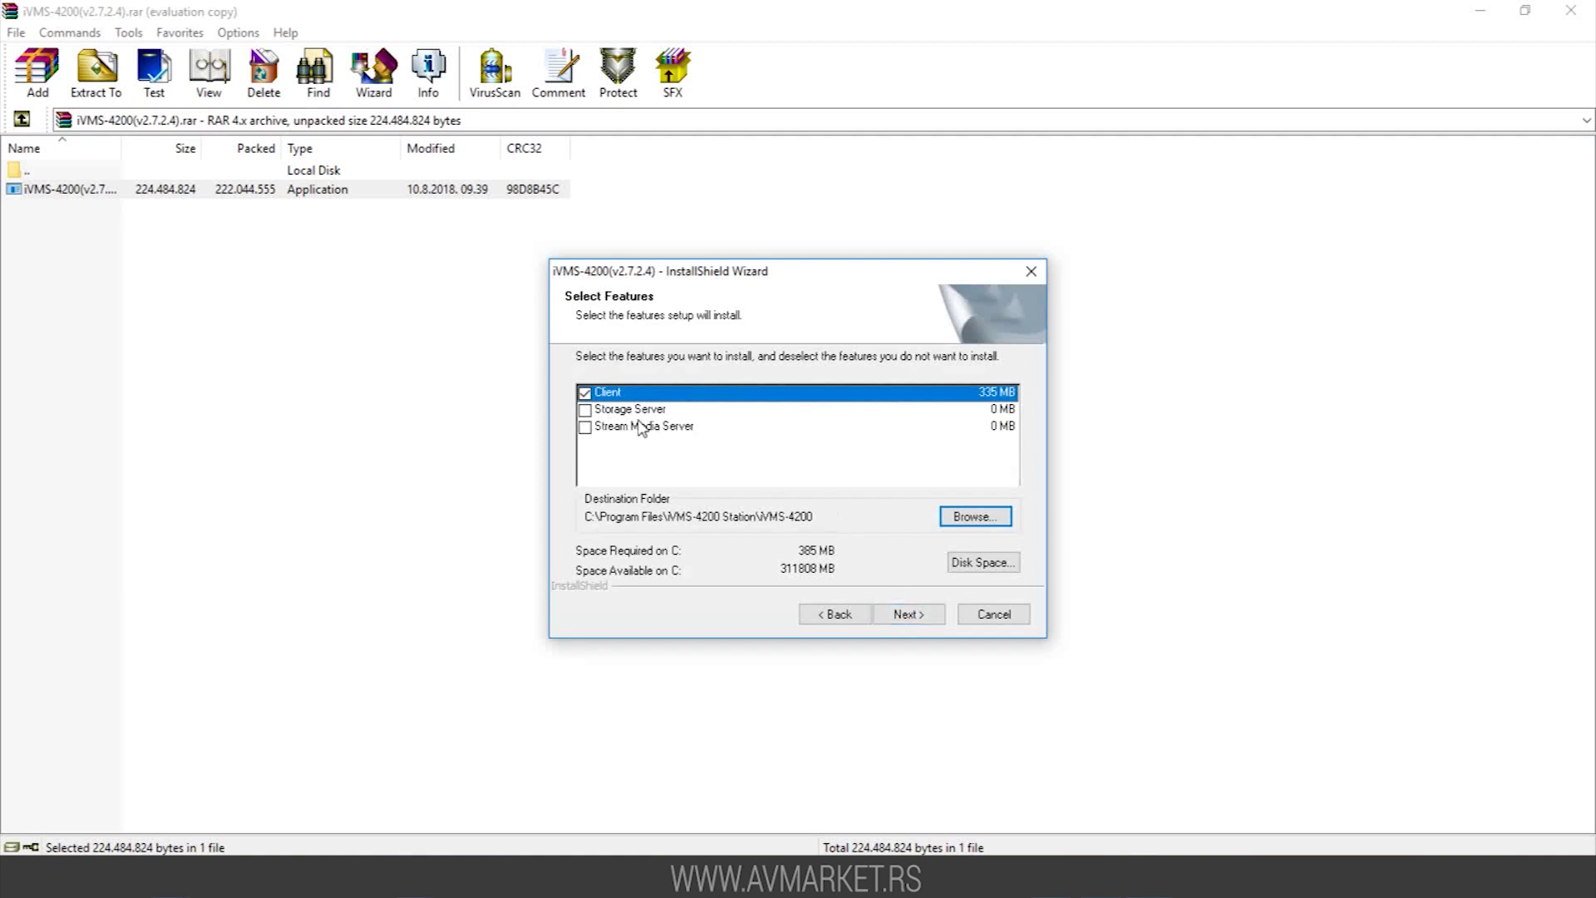
click(586, 410)
click(587, 429)
click(900, 616)
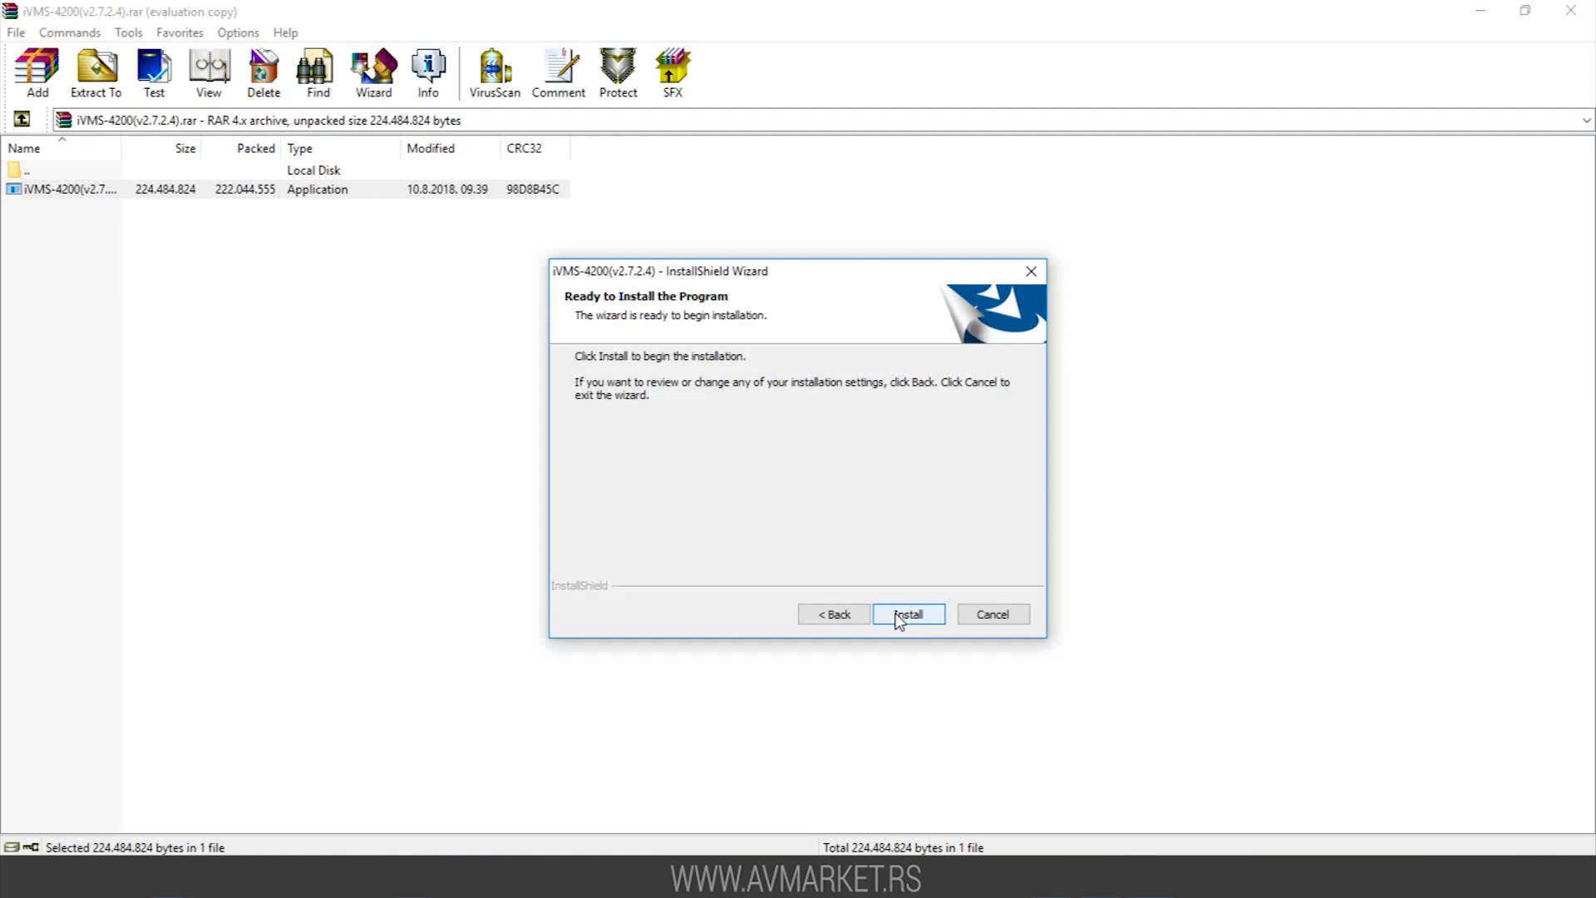
click(899, 616)
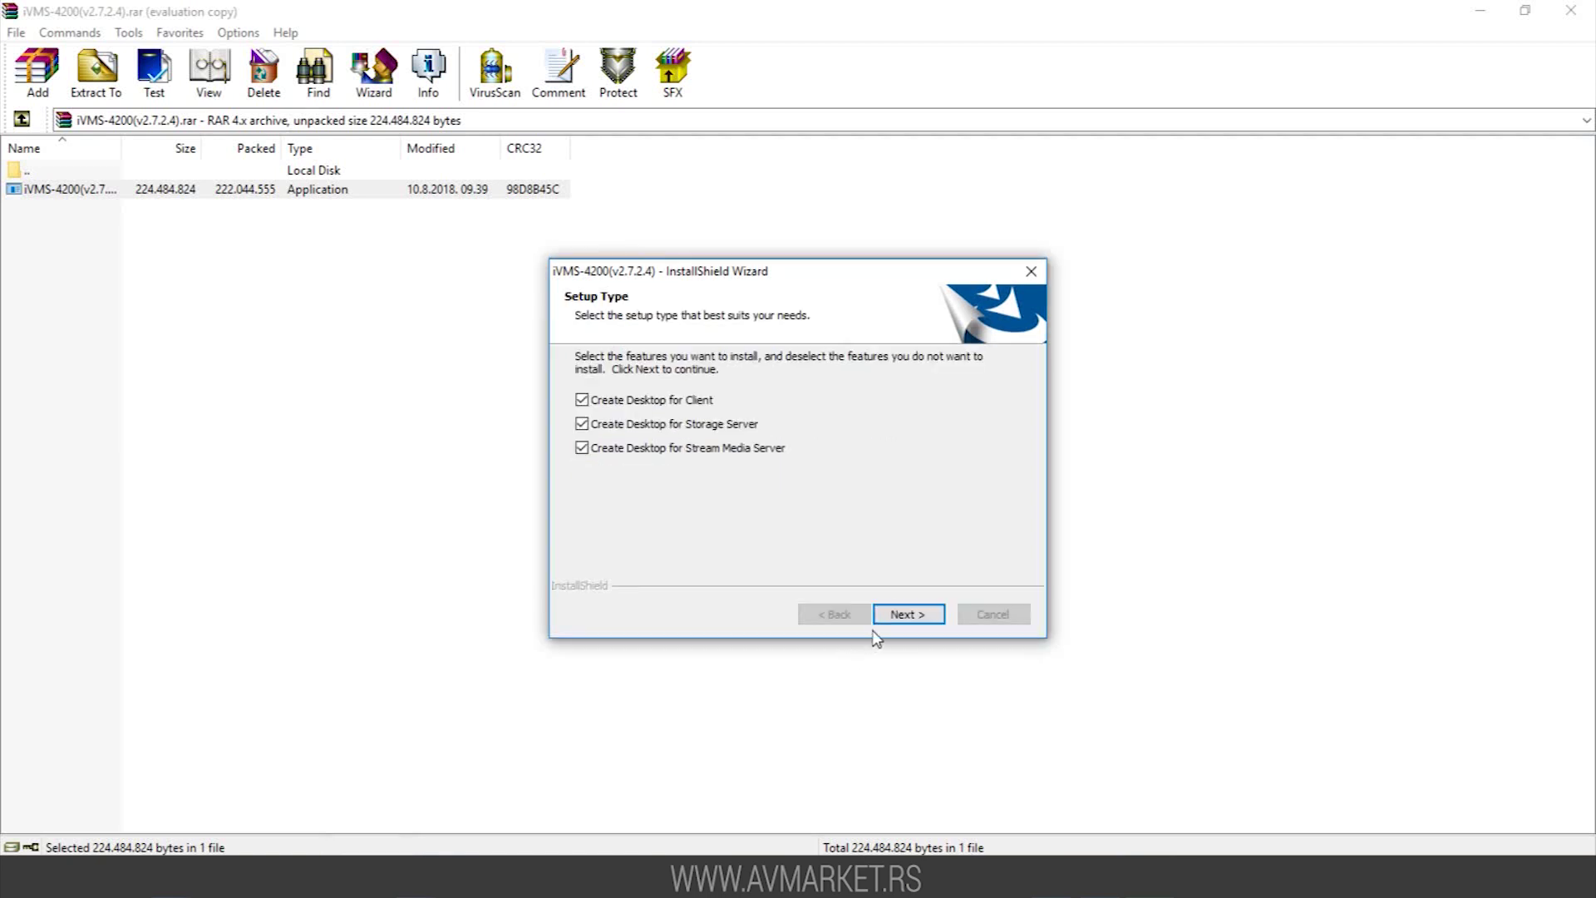
click(908, 616)
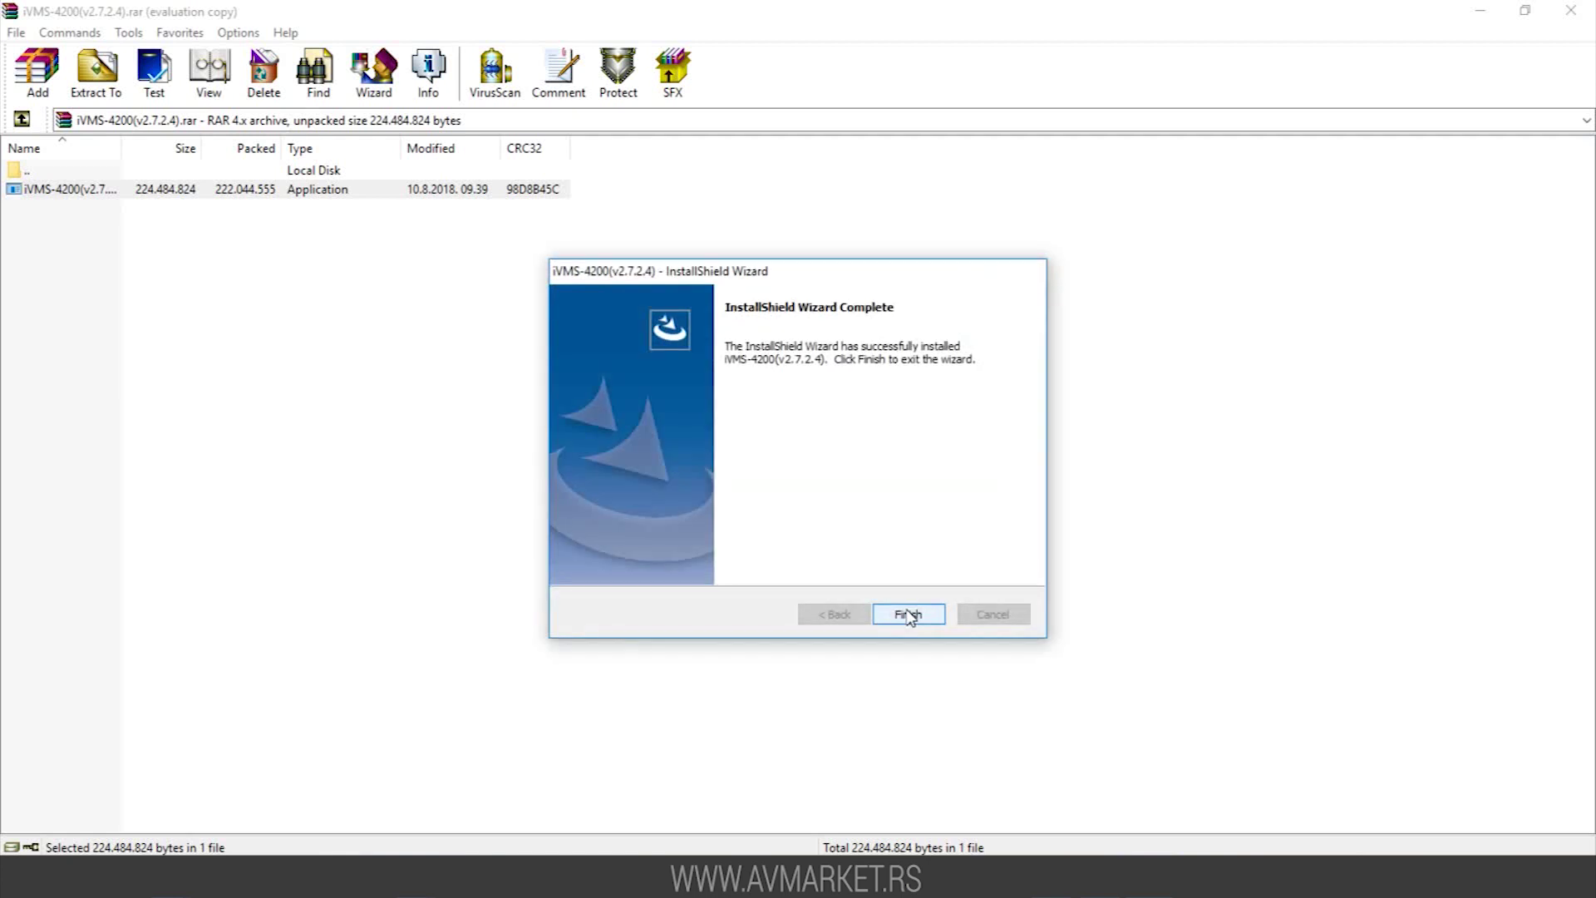
click(908, 616)
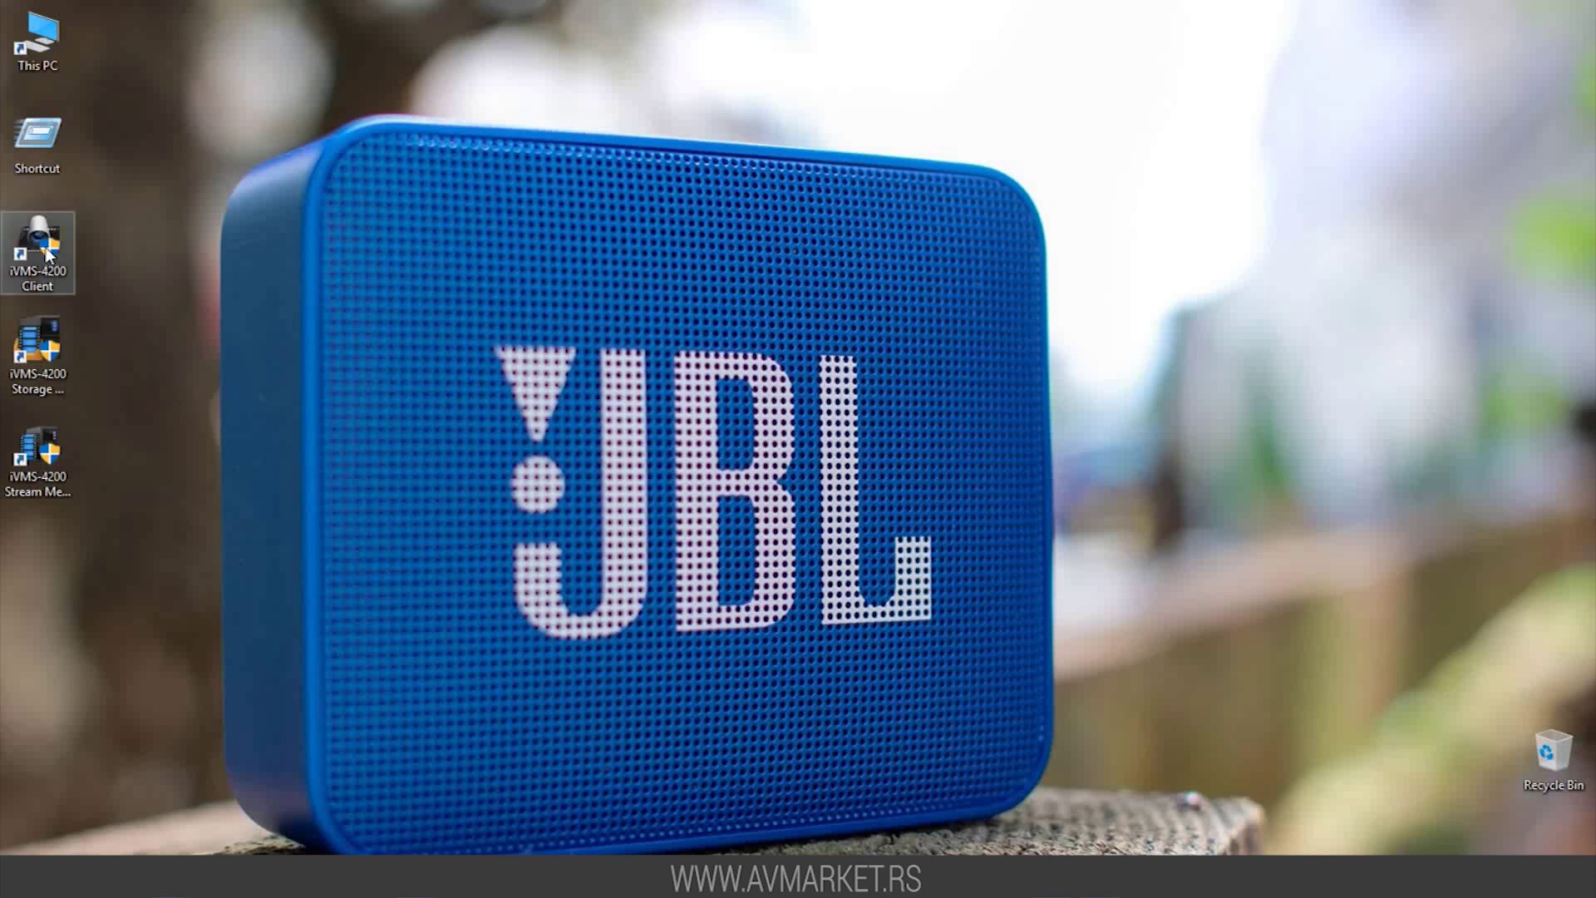
Launch the iVMS-4200 Client and register a super user name and confirmed password, with auto-login enabled
double_click(37, 247)
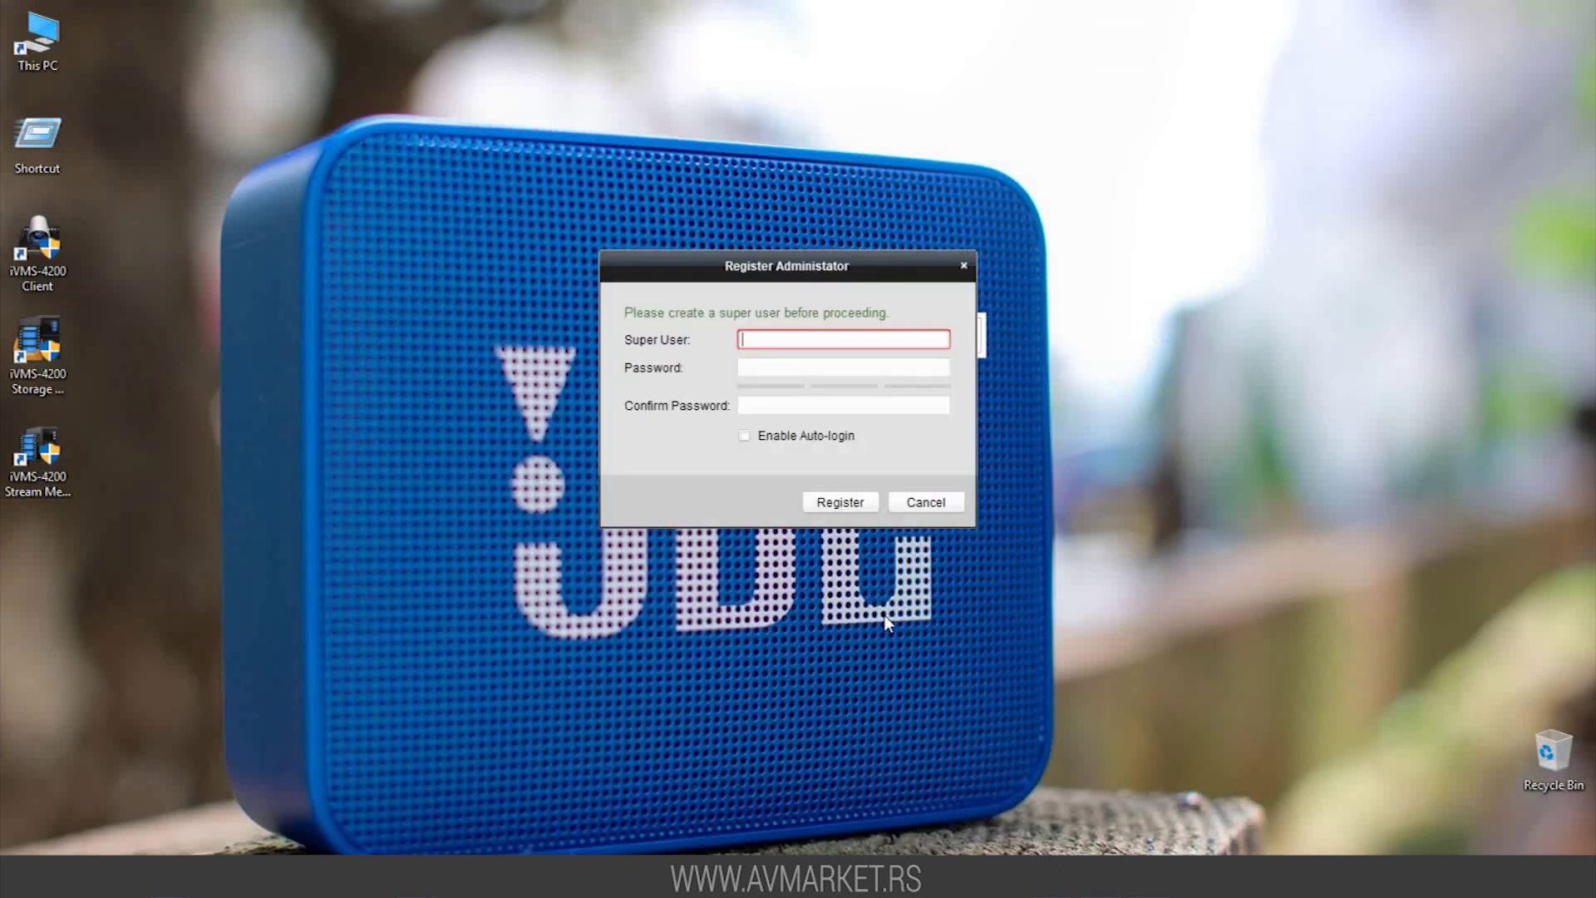
text(AVmarket)
key(Tab)
text(123456)
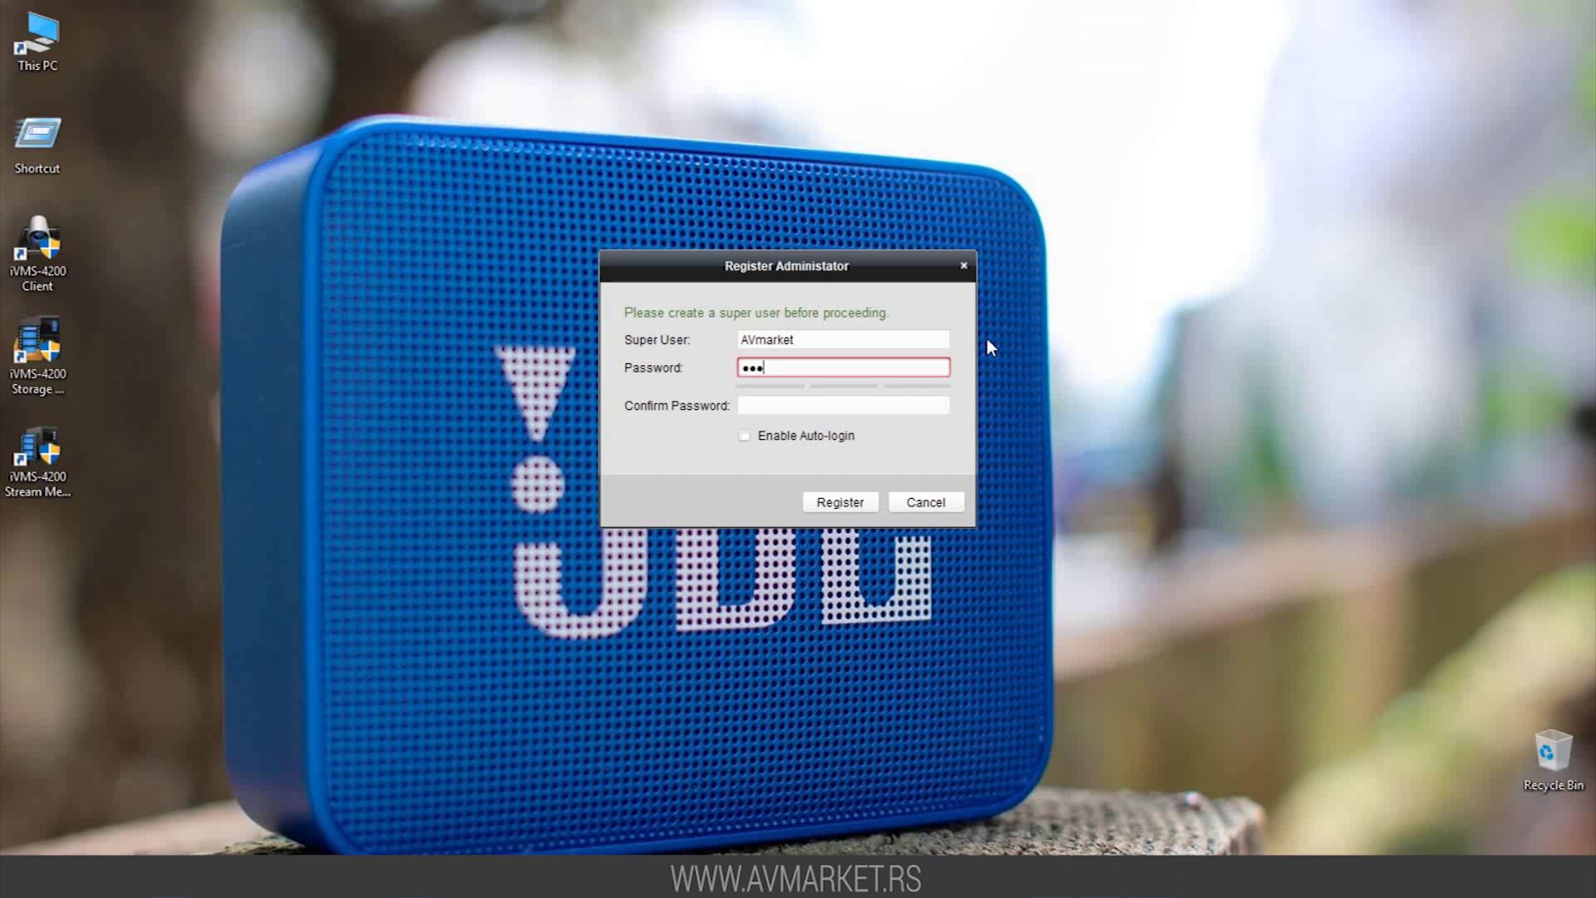
key(BackSpace)
key(BackSpace)
key(BackSpace)
key(BackSpace)
key(BackSpace)
key(BackSpace)
text(123456123456)
key(Tab)
text(12345)
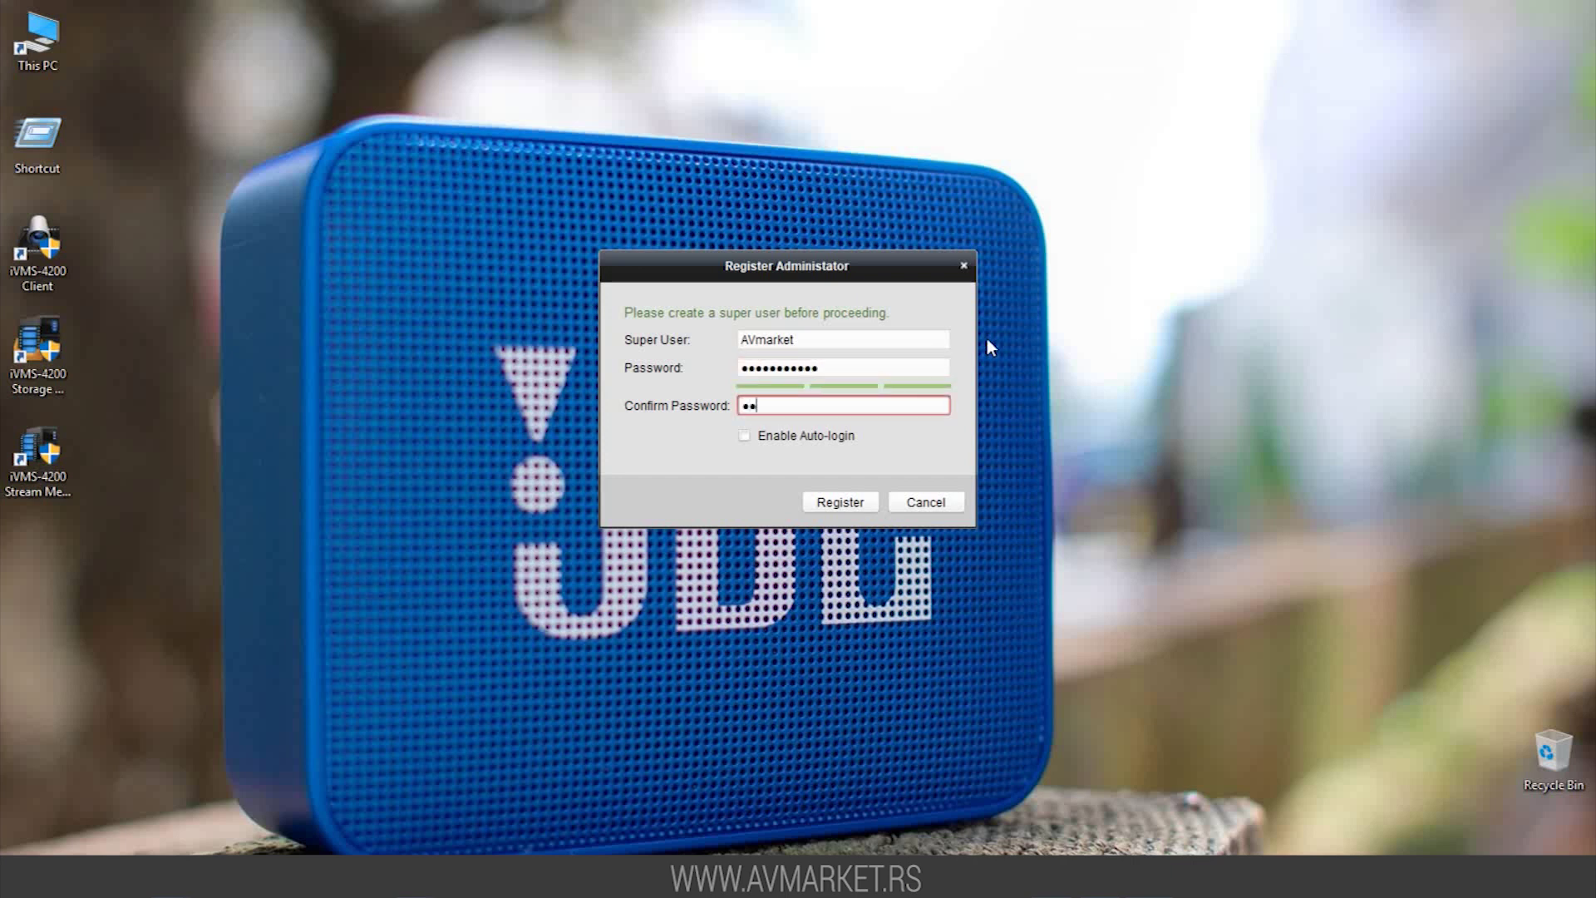
text(6123456)
click(744, 435)
click(834, 502)
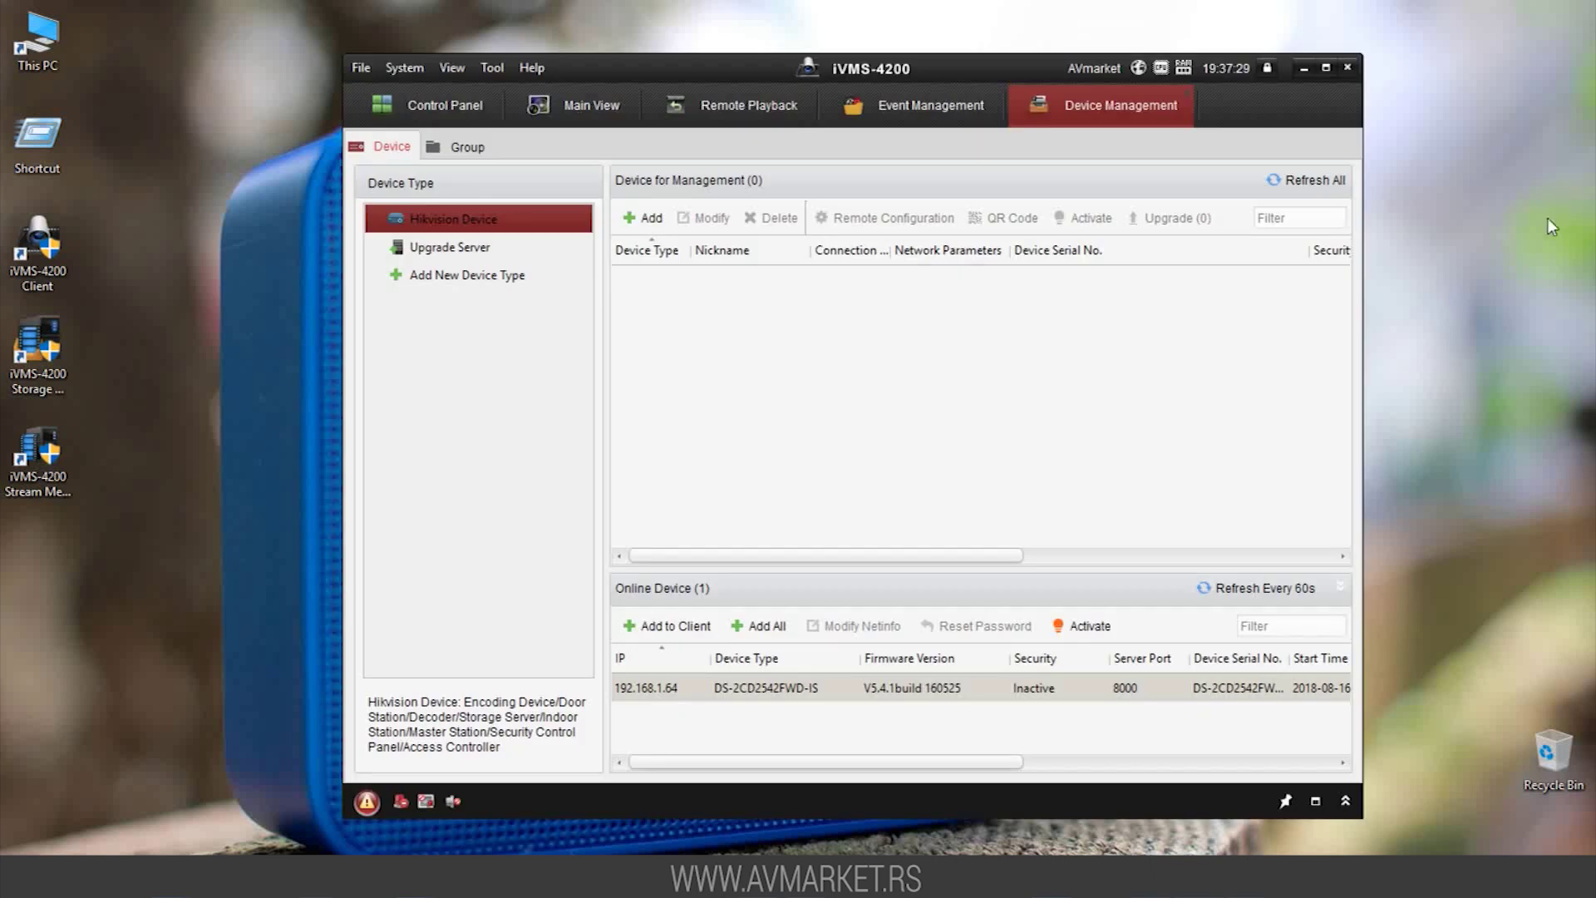
Activate the DS-2CD2542FWD-IS camera at 192.168.1.64 with a new, confirmed admin password
click(1090, 632)
click(811, 348)
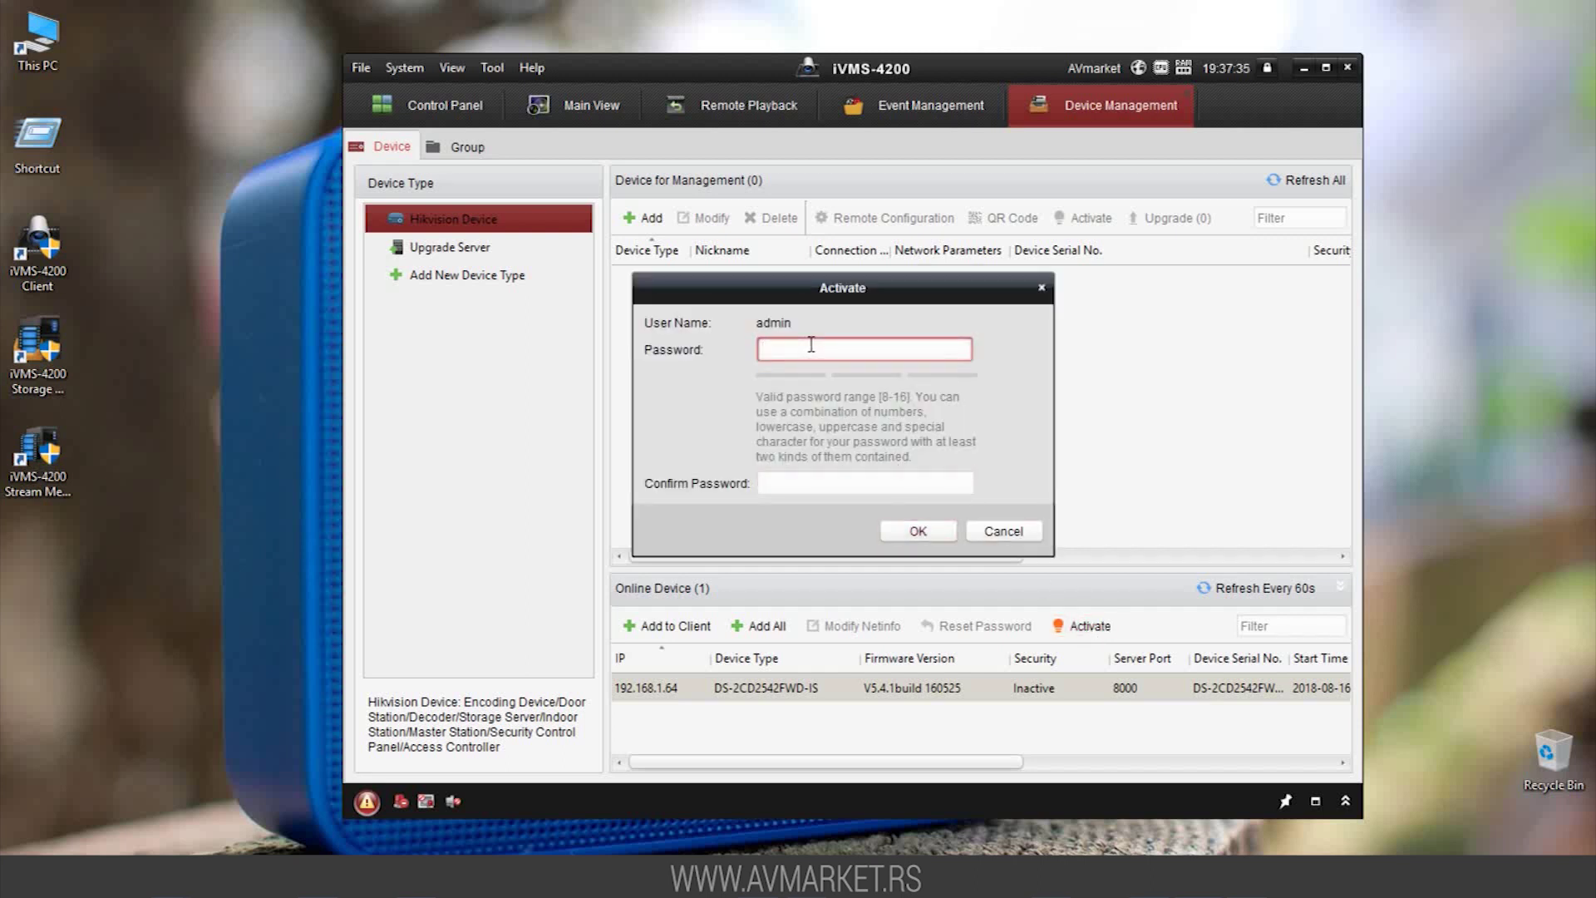
text(aaaaaaaaaaaa)
key(Tab)
text(aa)
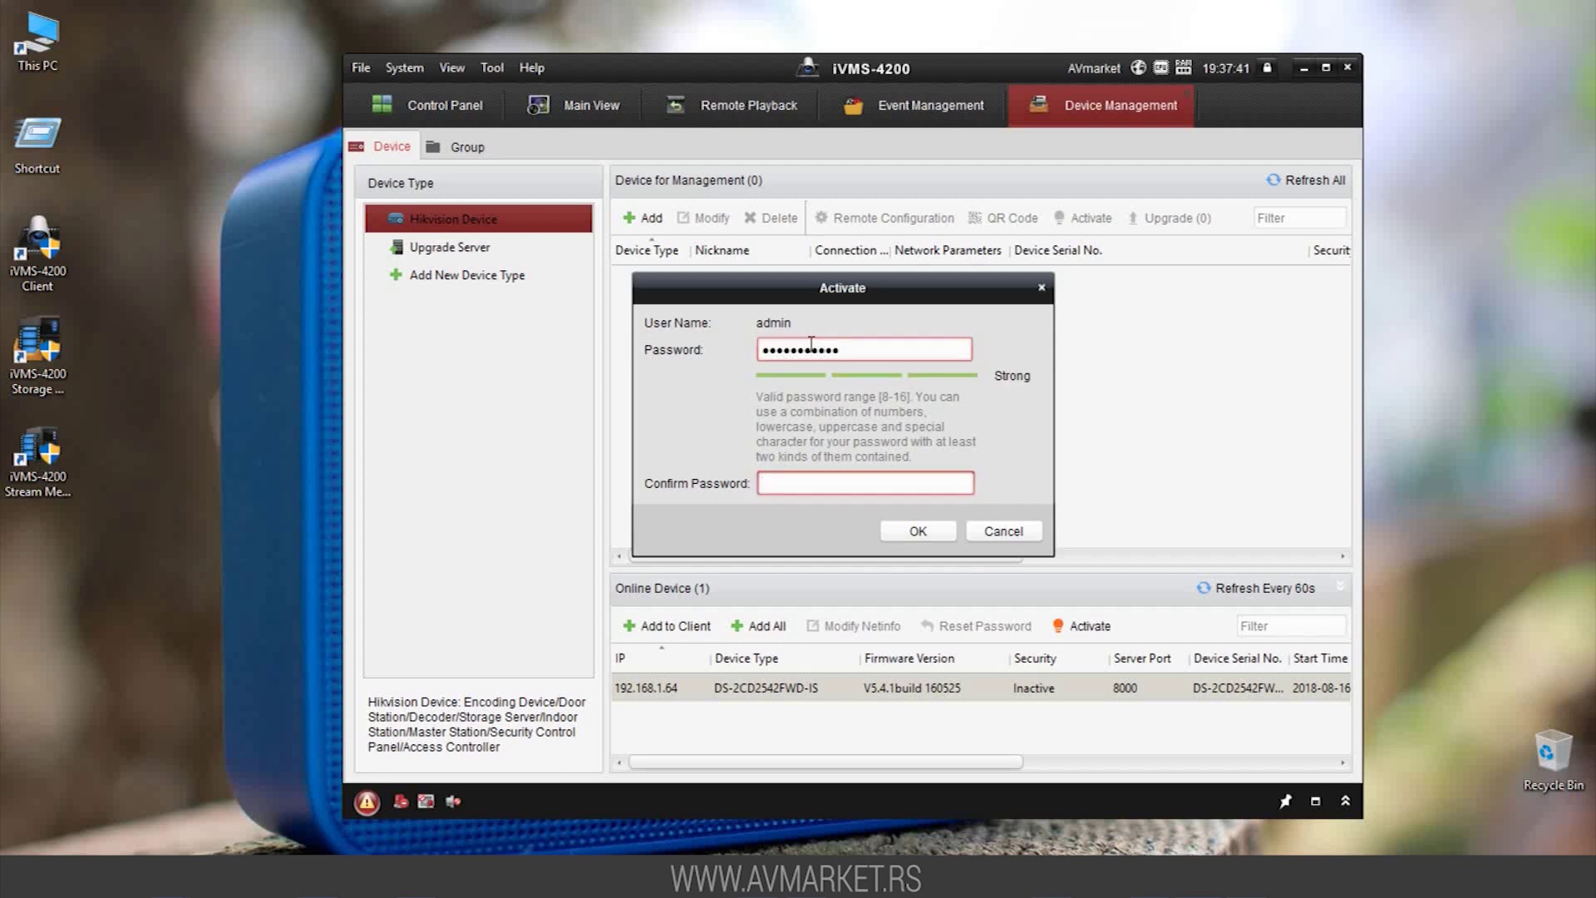
text(aaaaaaaaaa)
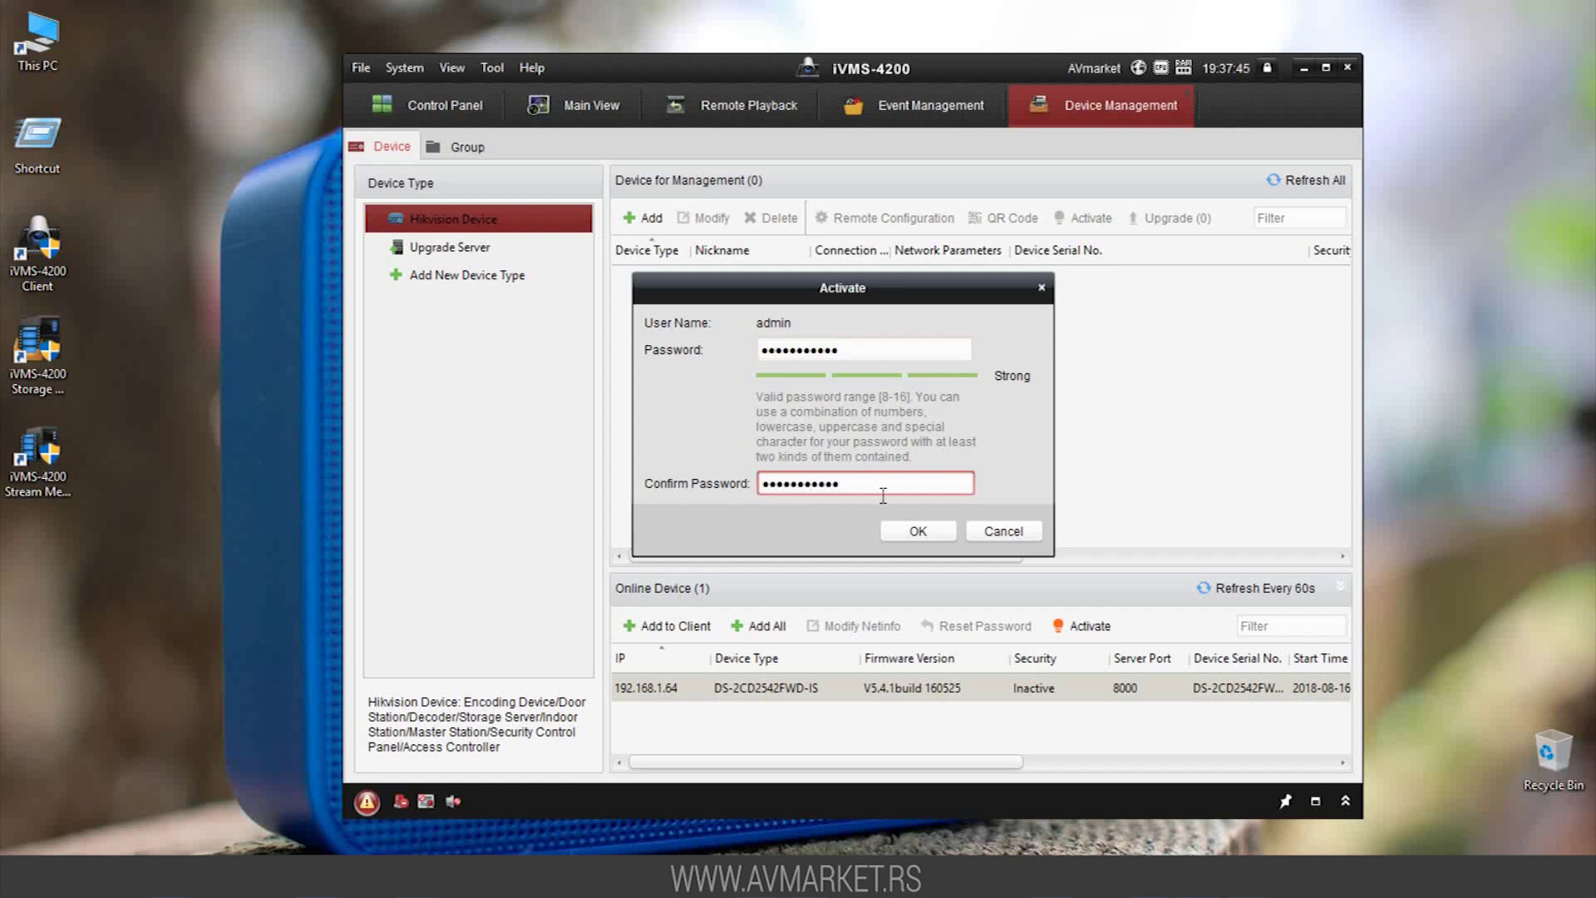
click(902, 531)
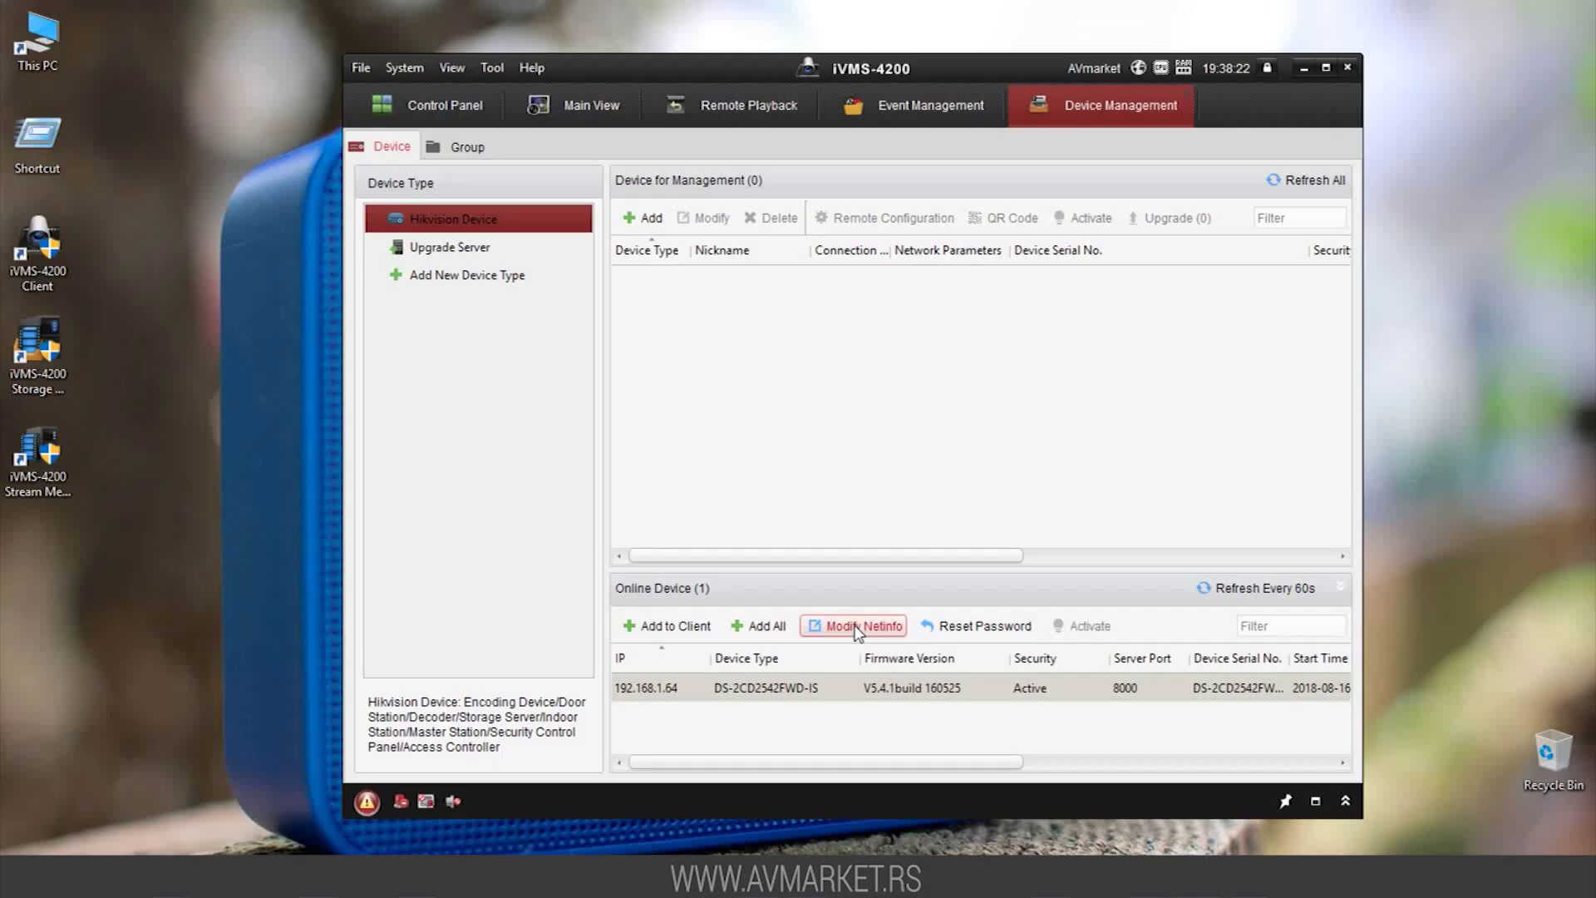
Switch the camera's network settings to DHCP and apply them with the admin password
click(858, 626)
click(599, 348)
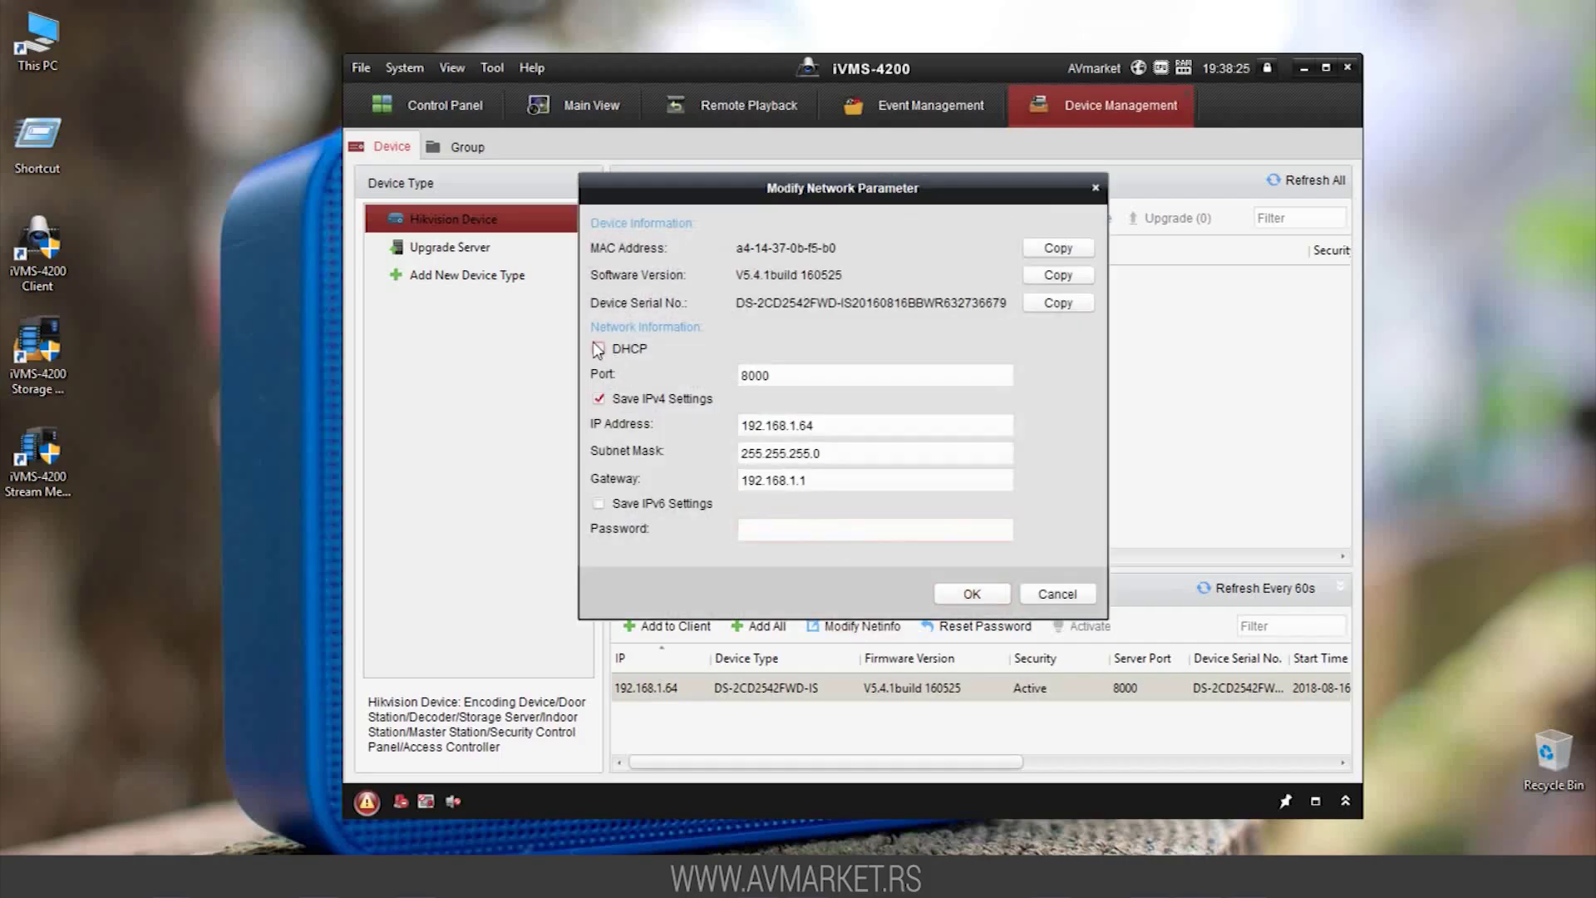
click(754, 532)
text(*********)
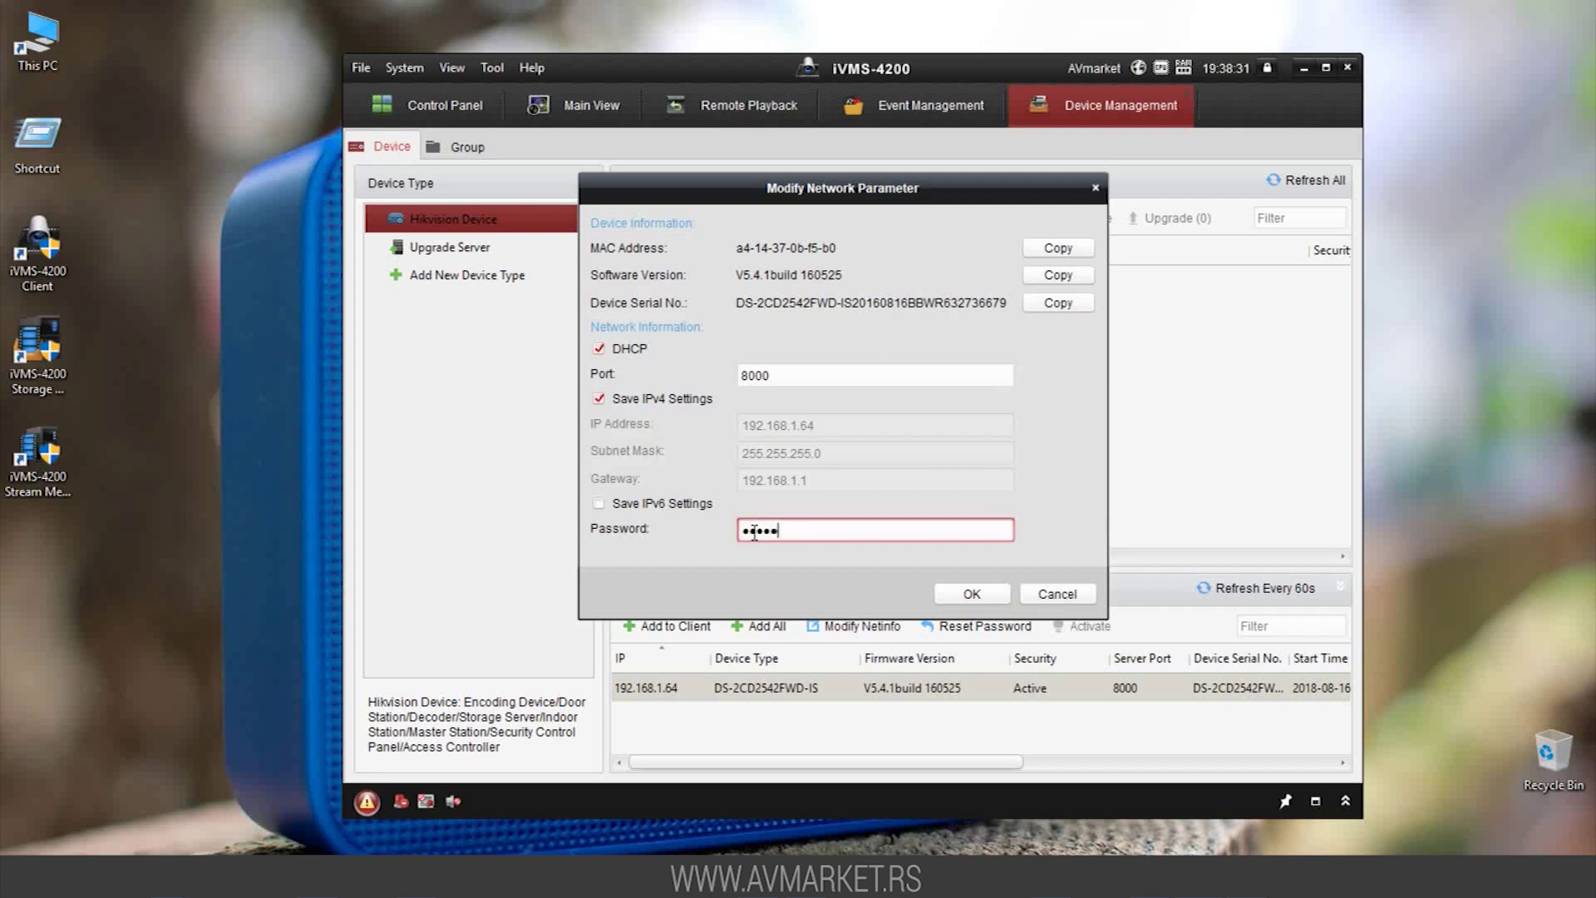
text(***)
click(971, 593)
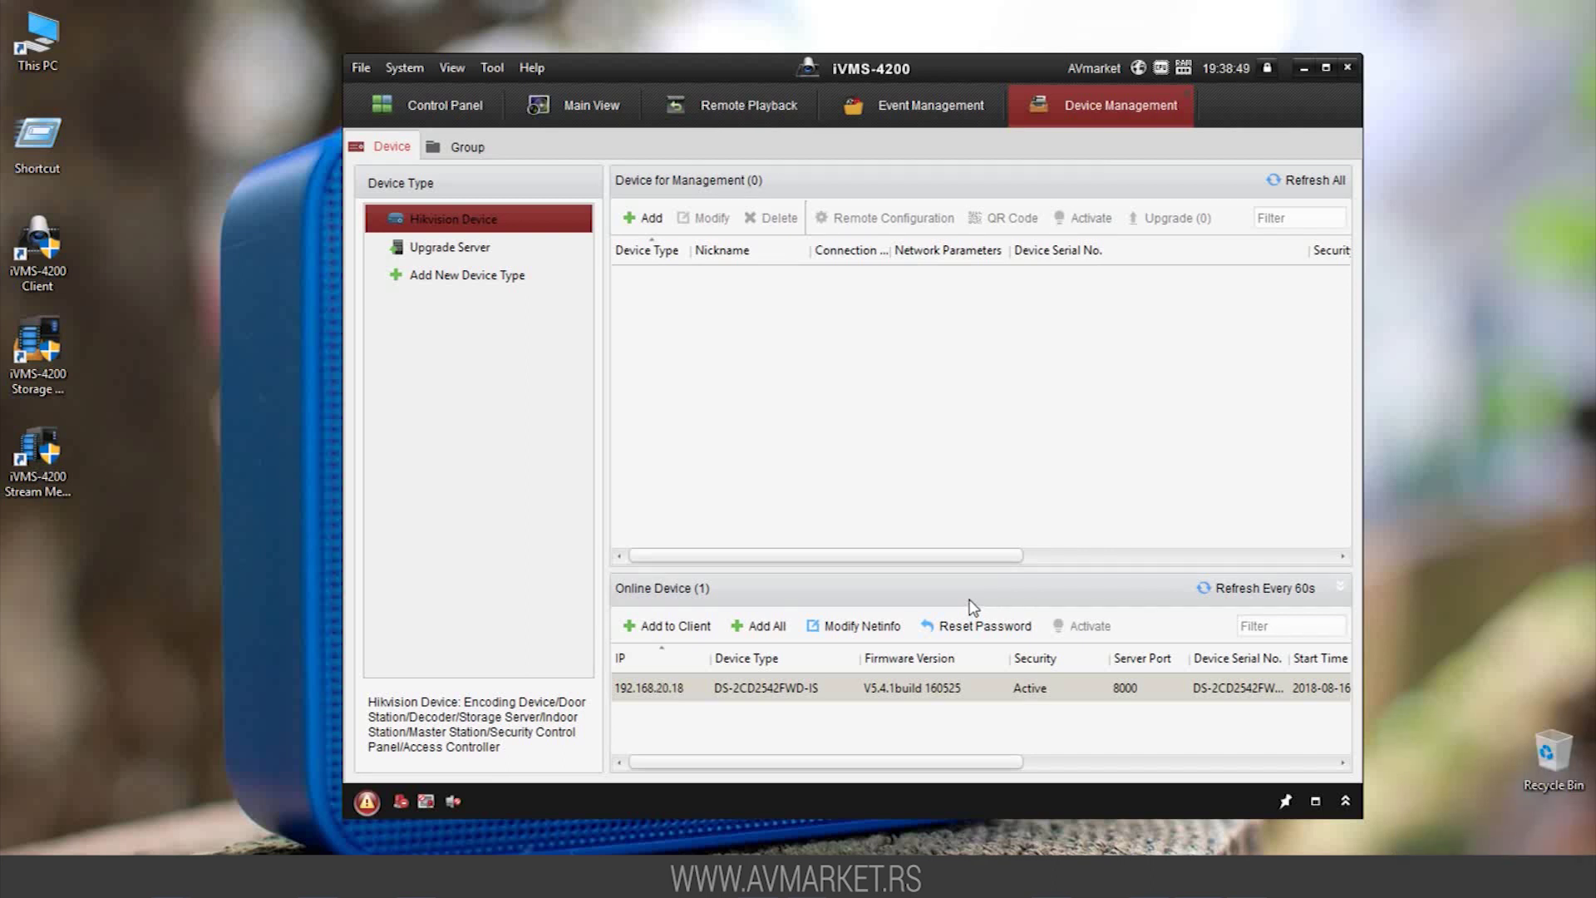
Turn DHCP off and set the camera's static IP to 192.168.20.25, authorised by the admin password
click(848, 627)
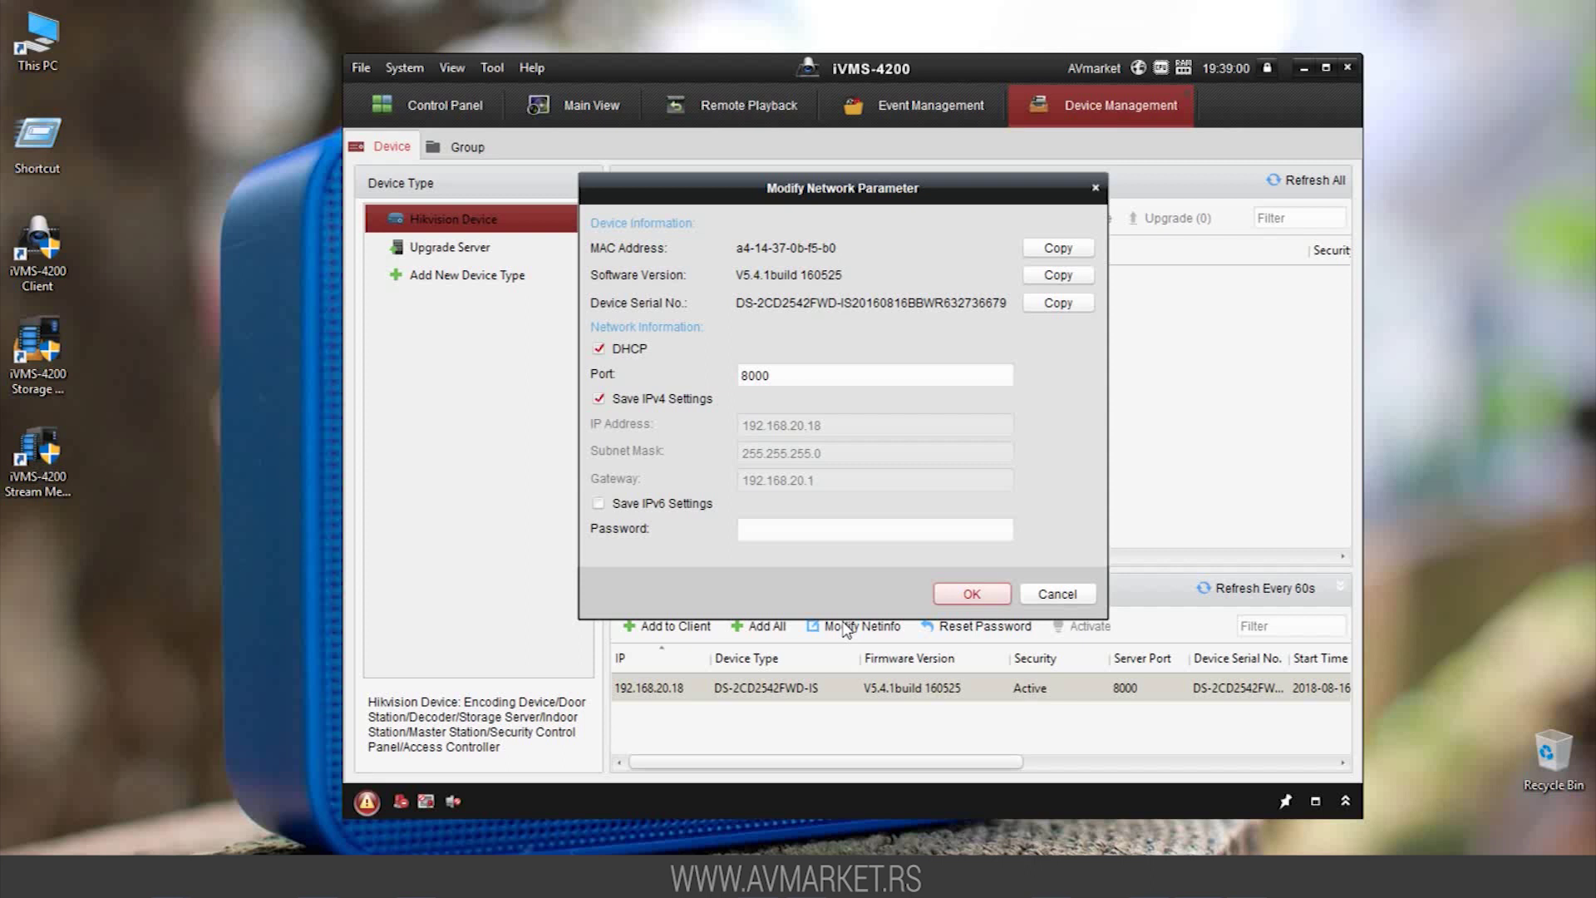
click(599, 348)
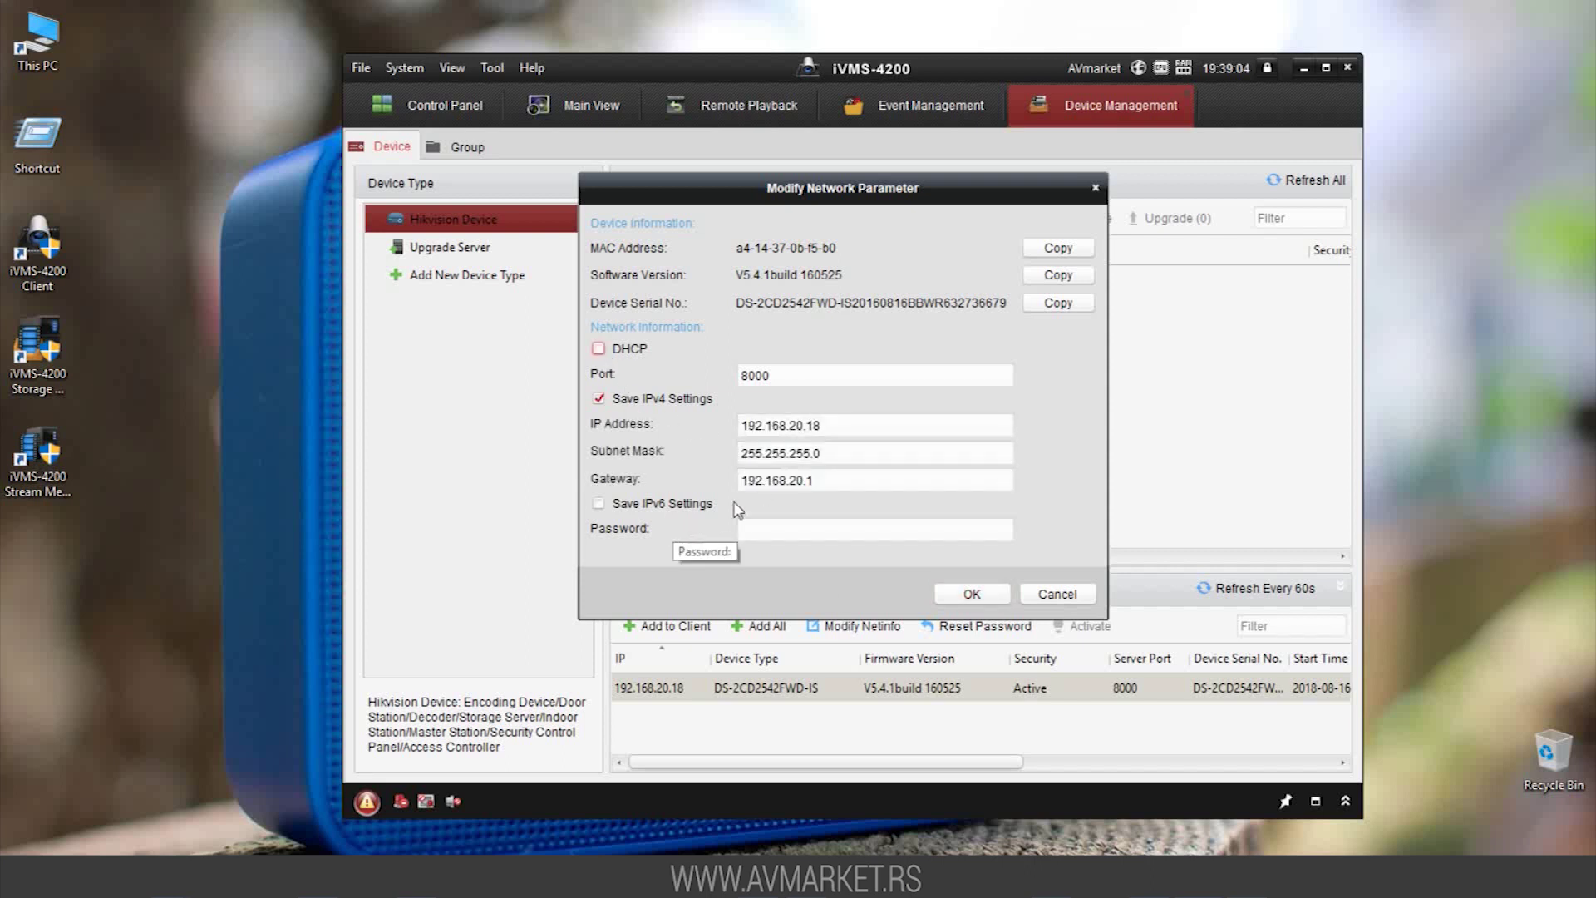
click(812, 425)
key(BackSpace)
key(BackSpace)
text(25)
click(823, 527)
text(admin123456)
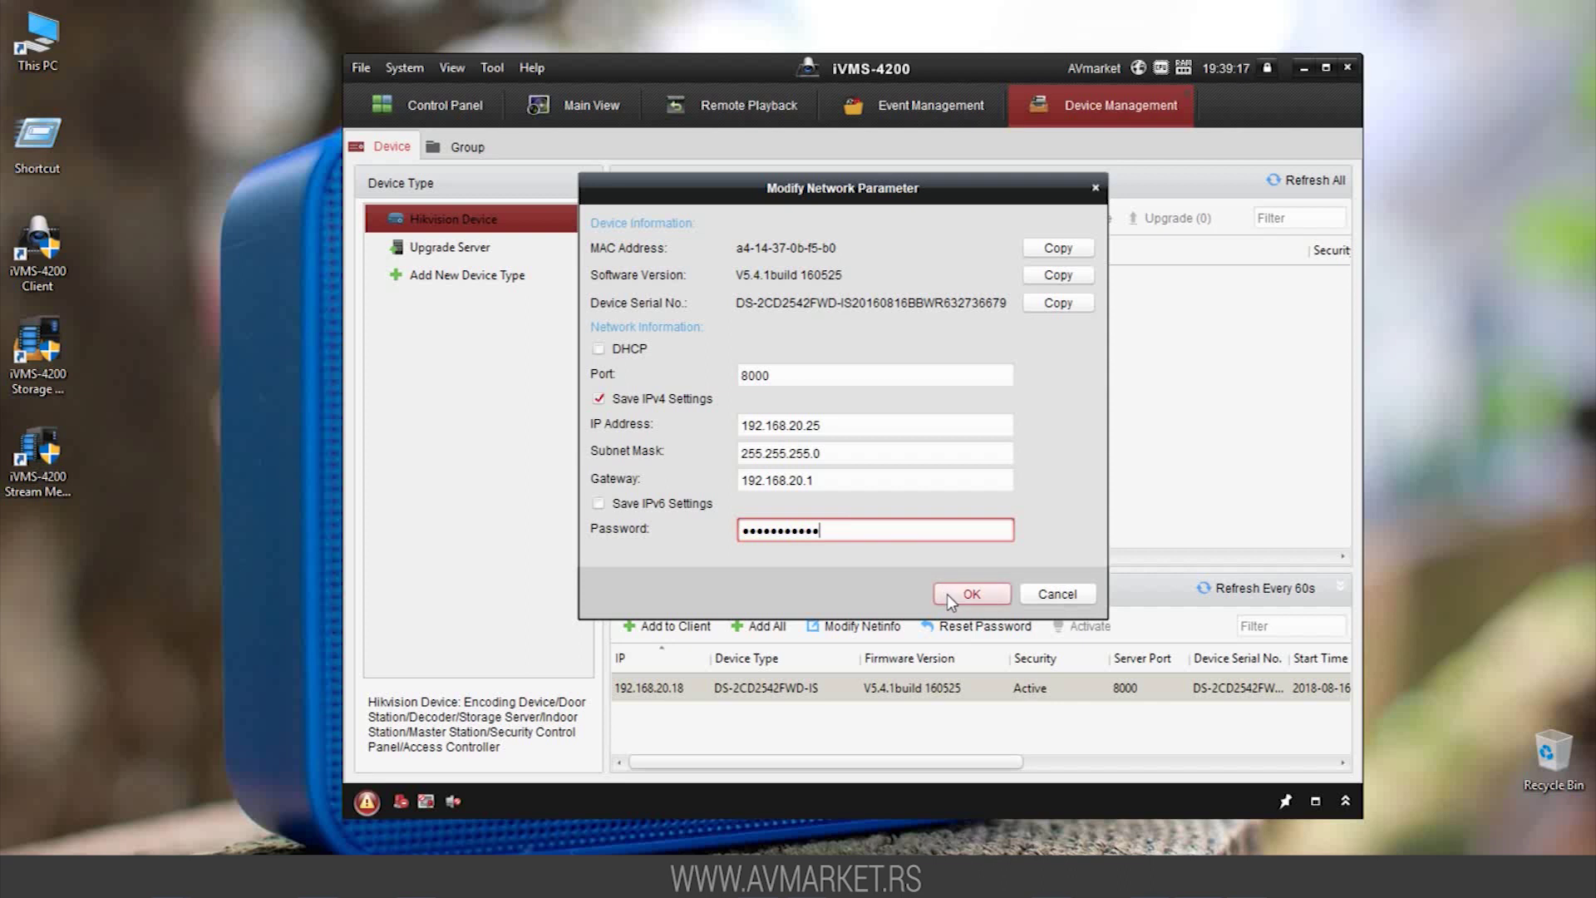
click(947, 594)
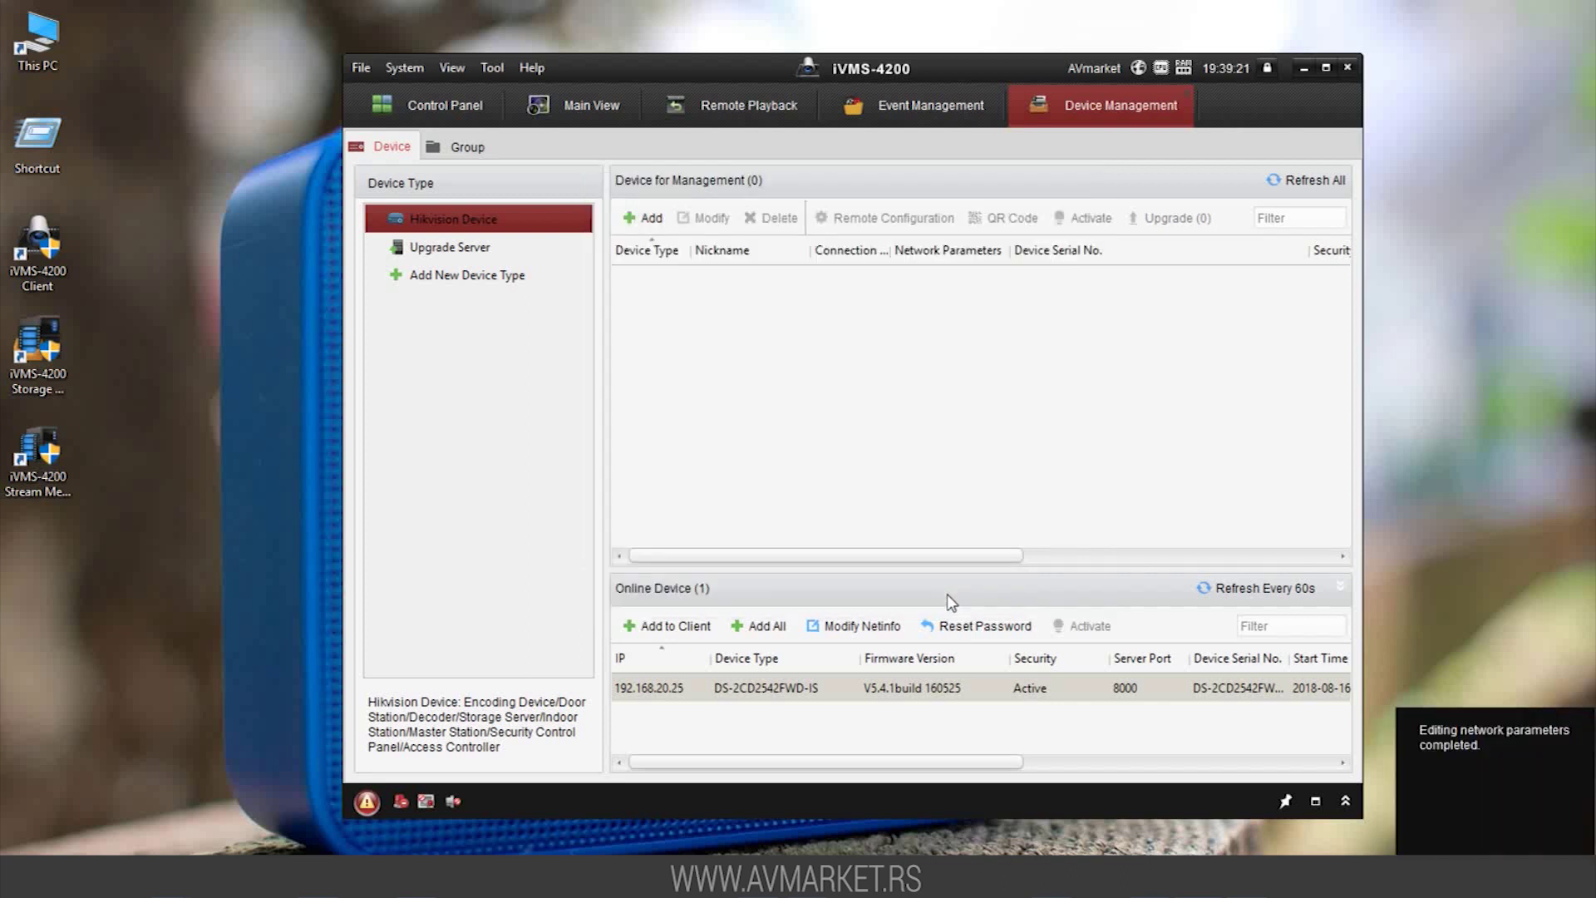
Add the camera at 192.168.20.25 with nickname 'Kancelarija' and Synchronize Device Time ticked
click(679, 631)
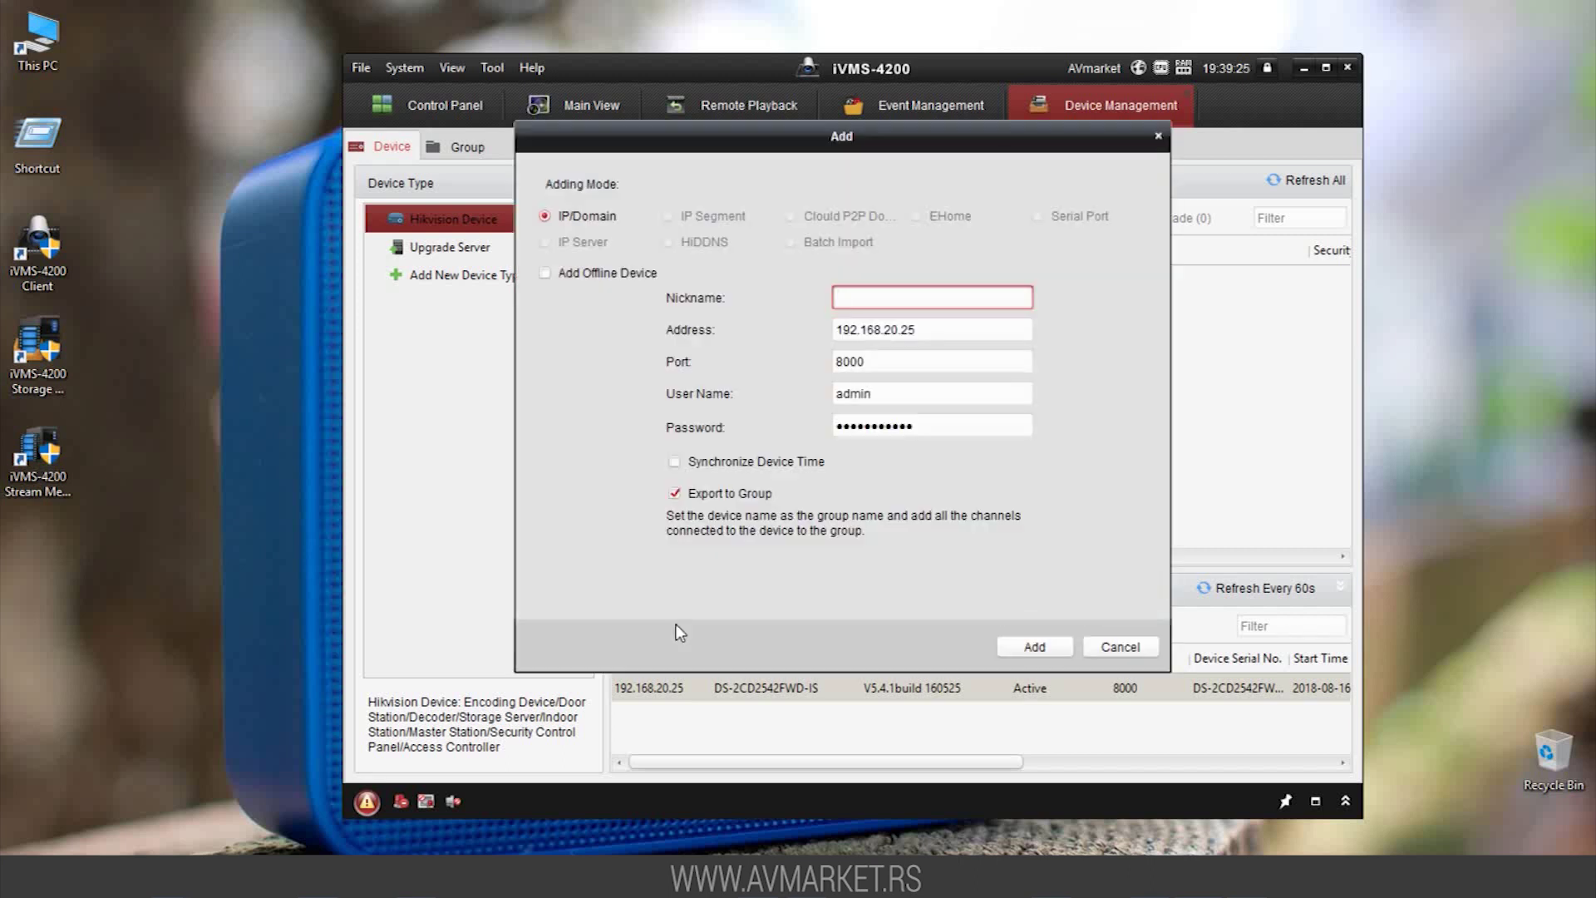
text(Kancelarija)
click(675, 462)
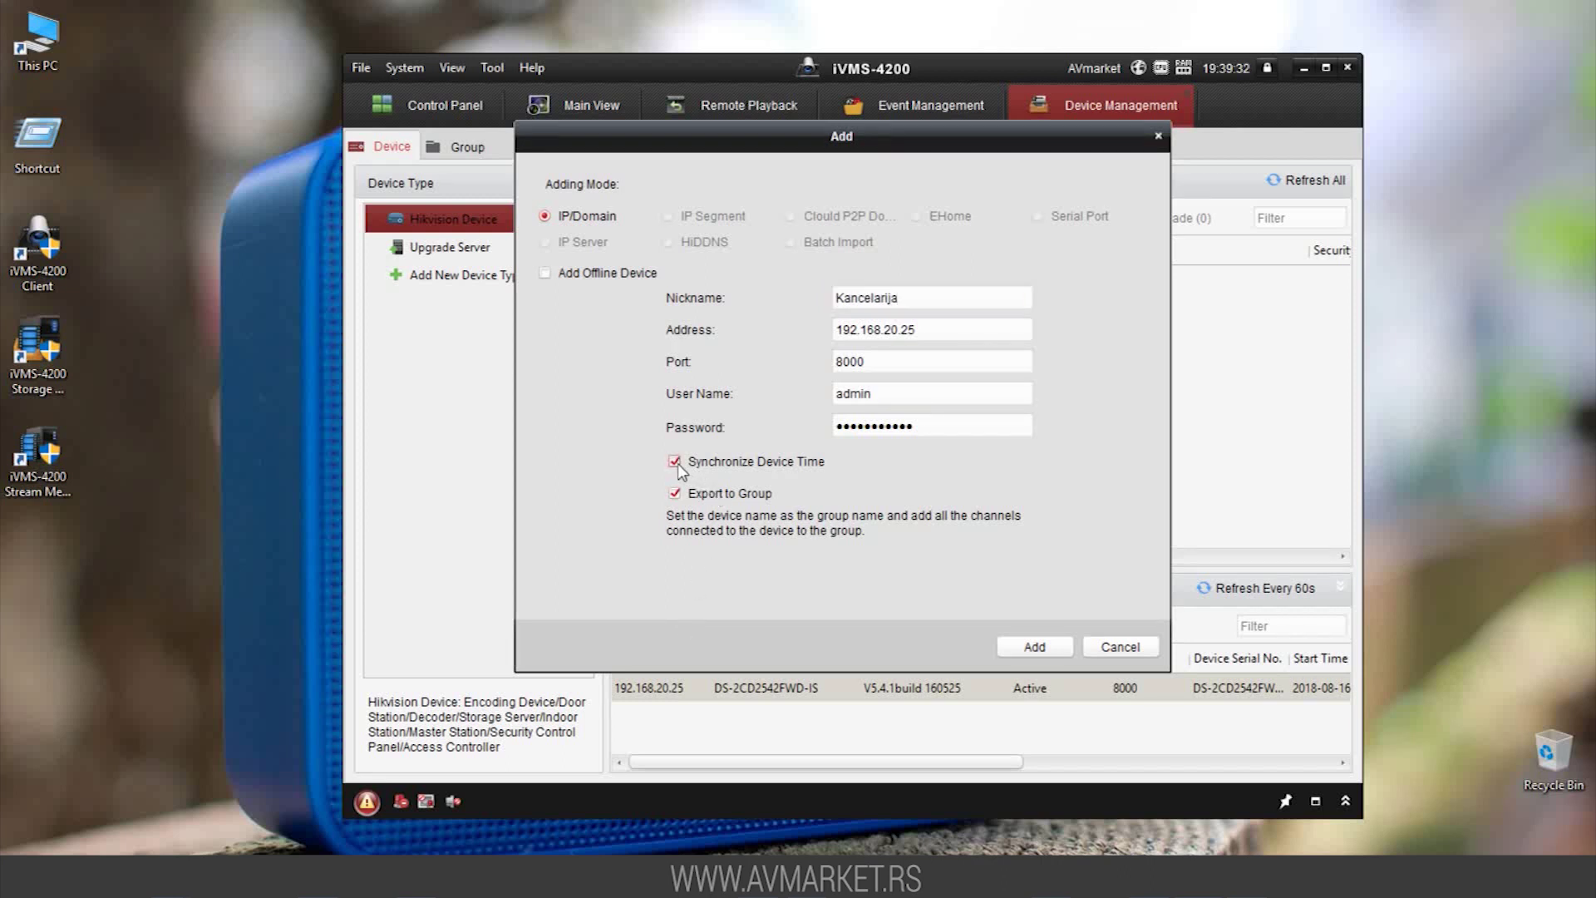
click(1031, 647)
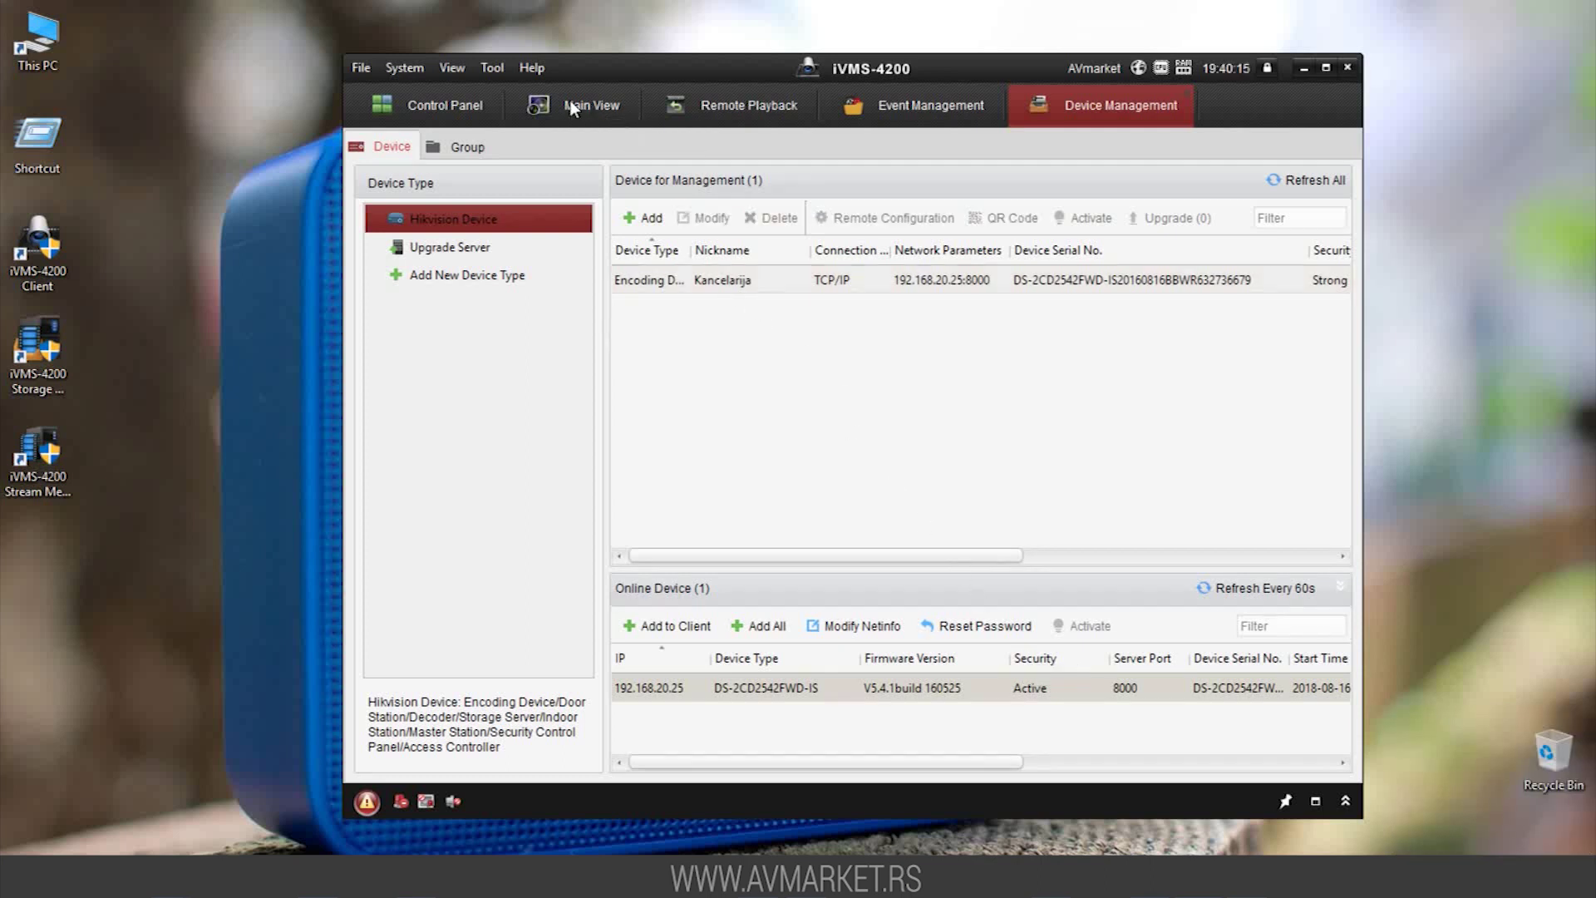
In Main View, drag Camera1_Kancelarija into the top-left display window
click(570, 103)
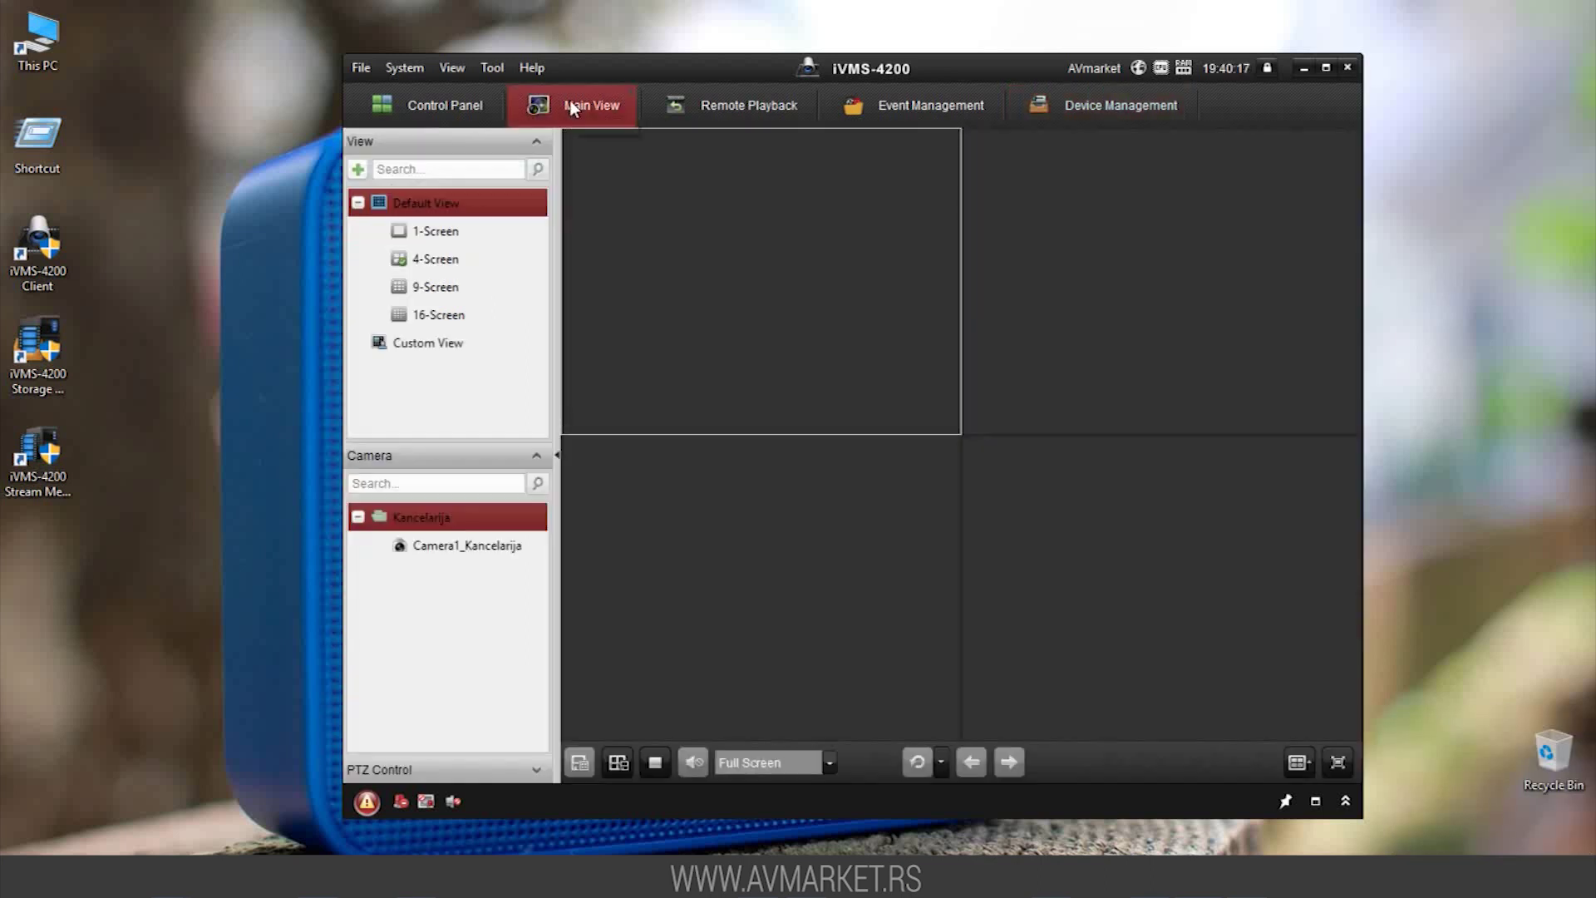
click(425, 554)
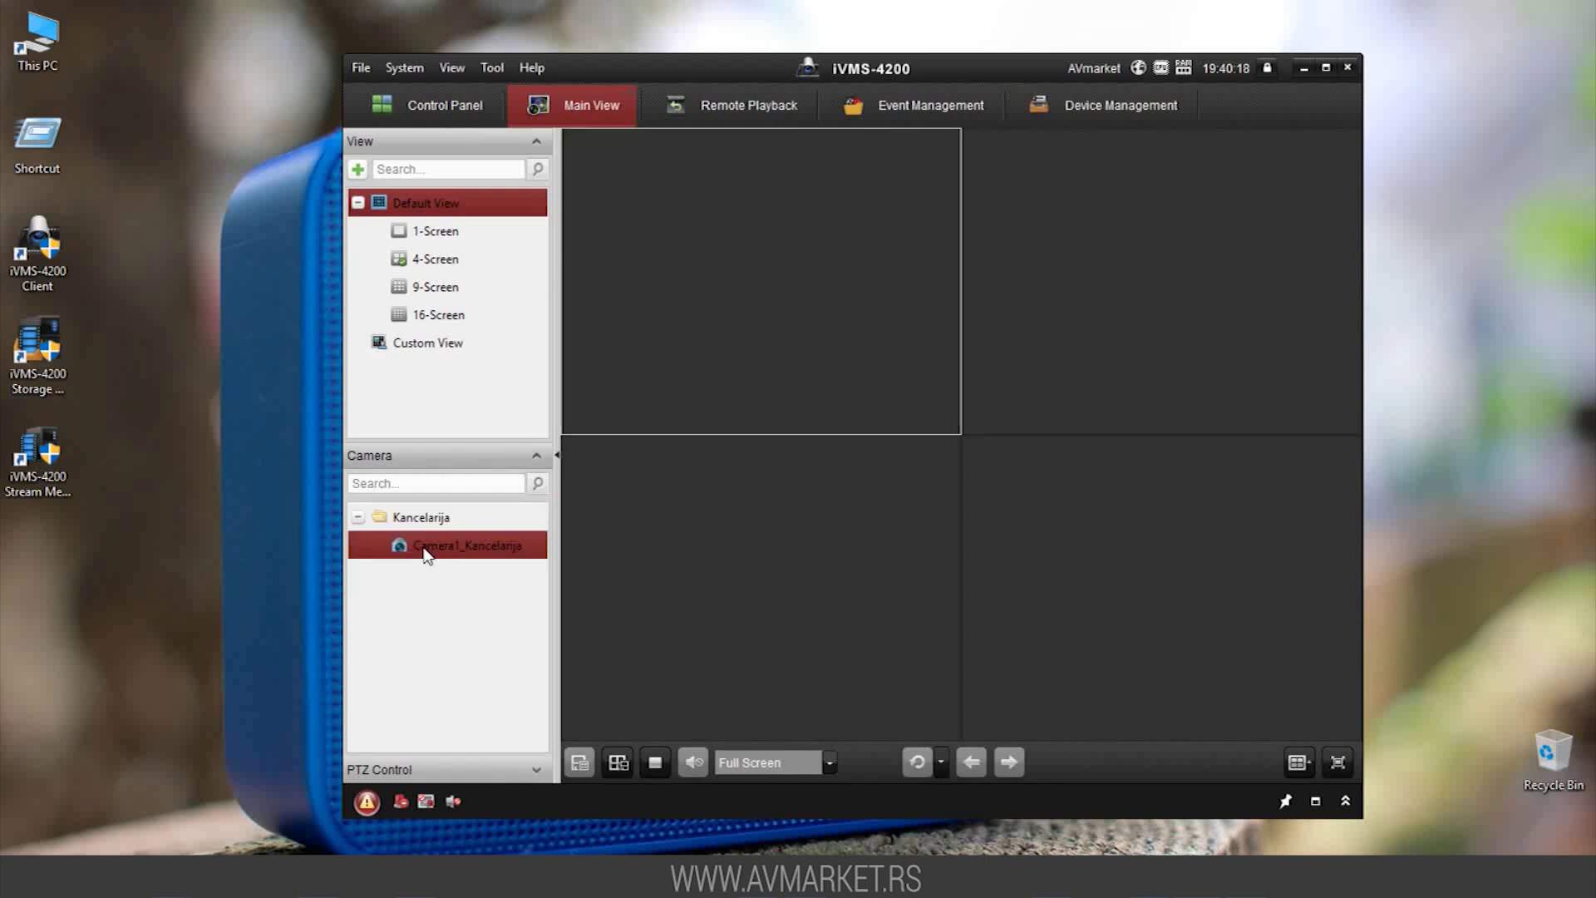
drag(638, 363, 638, 363)
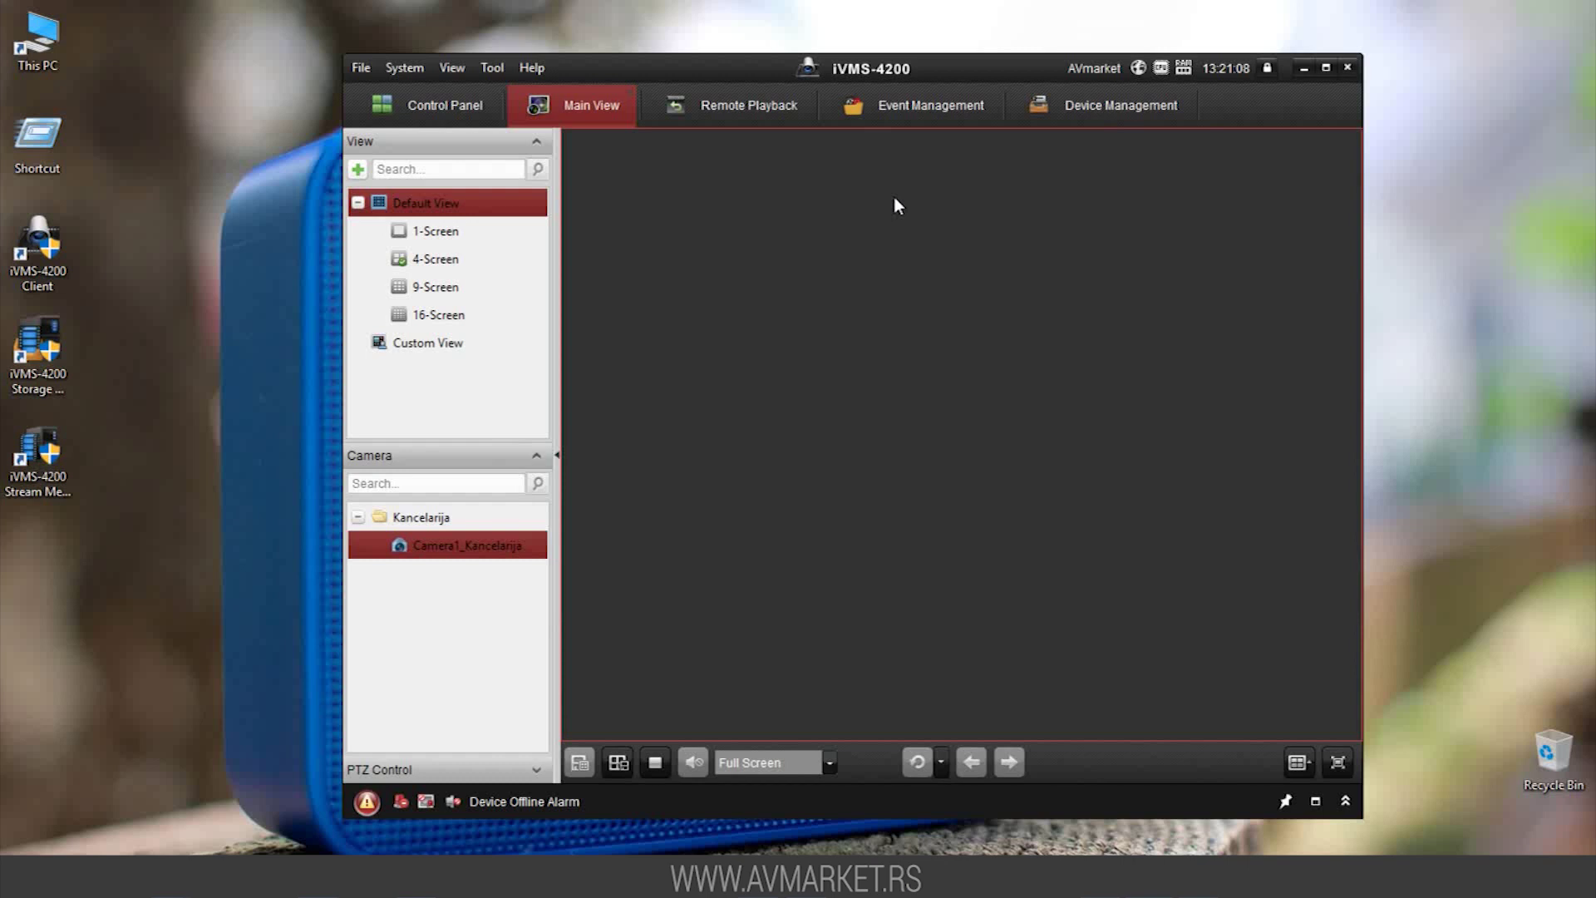
From Device Management, open Kancelarija's Remote Configuration at the Storage > General HDD settings
click(1070, 118)
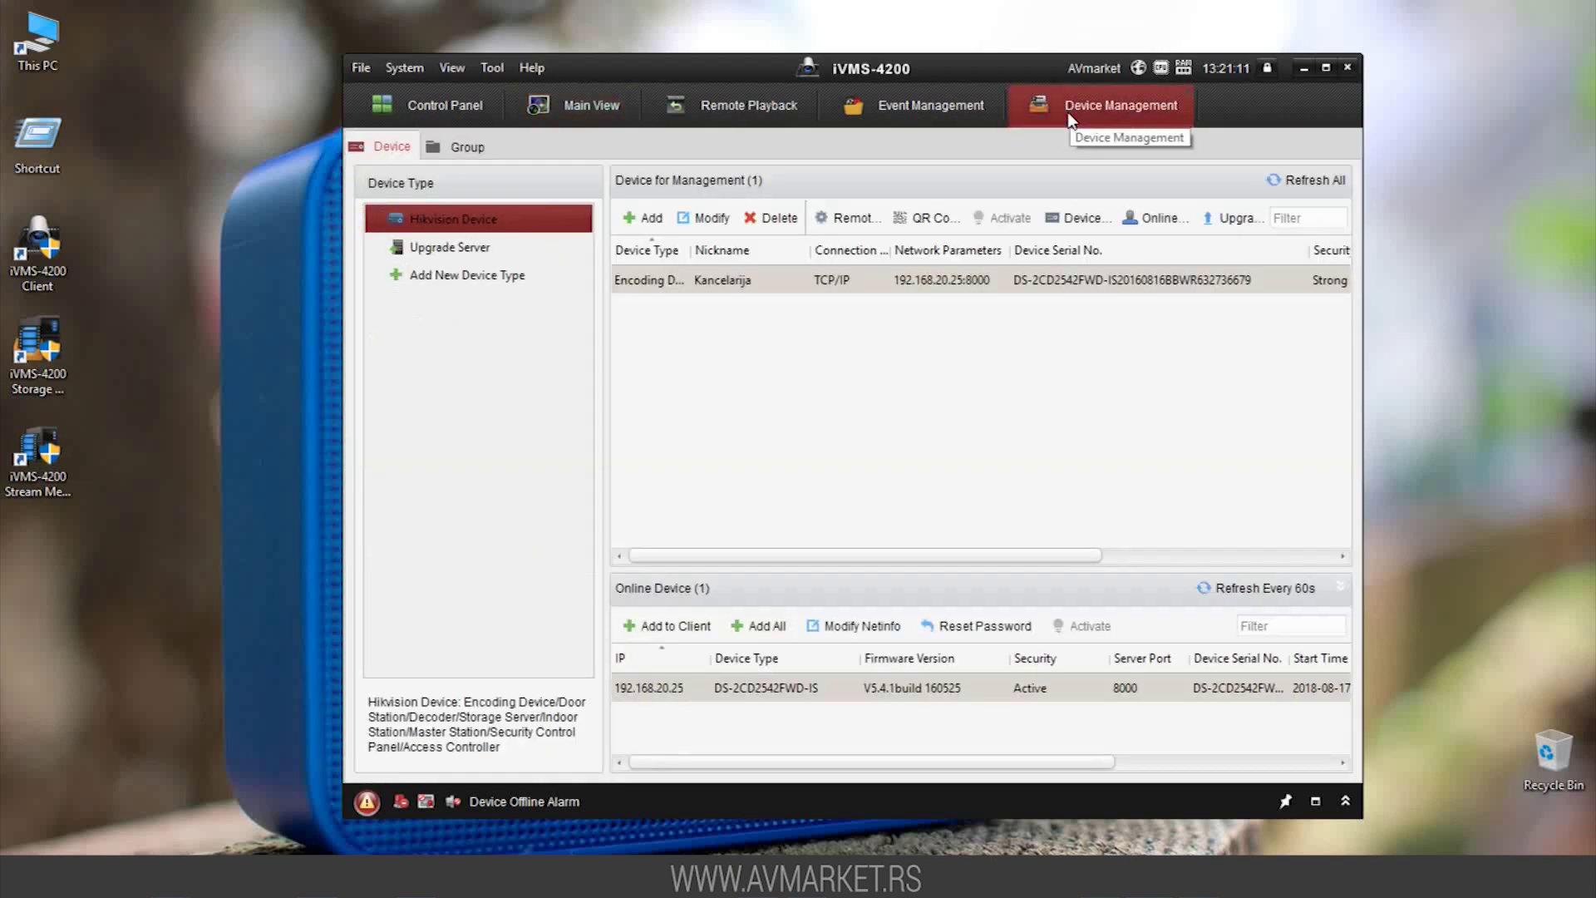
click(844, 220)
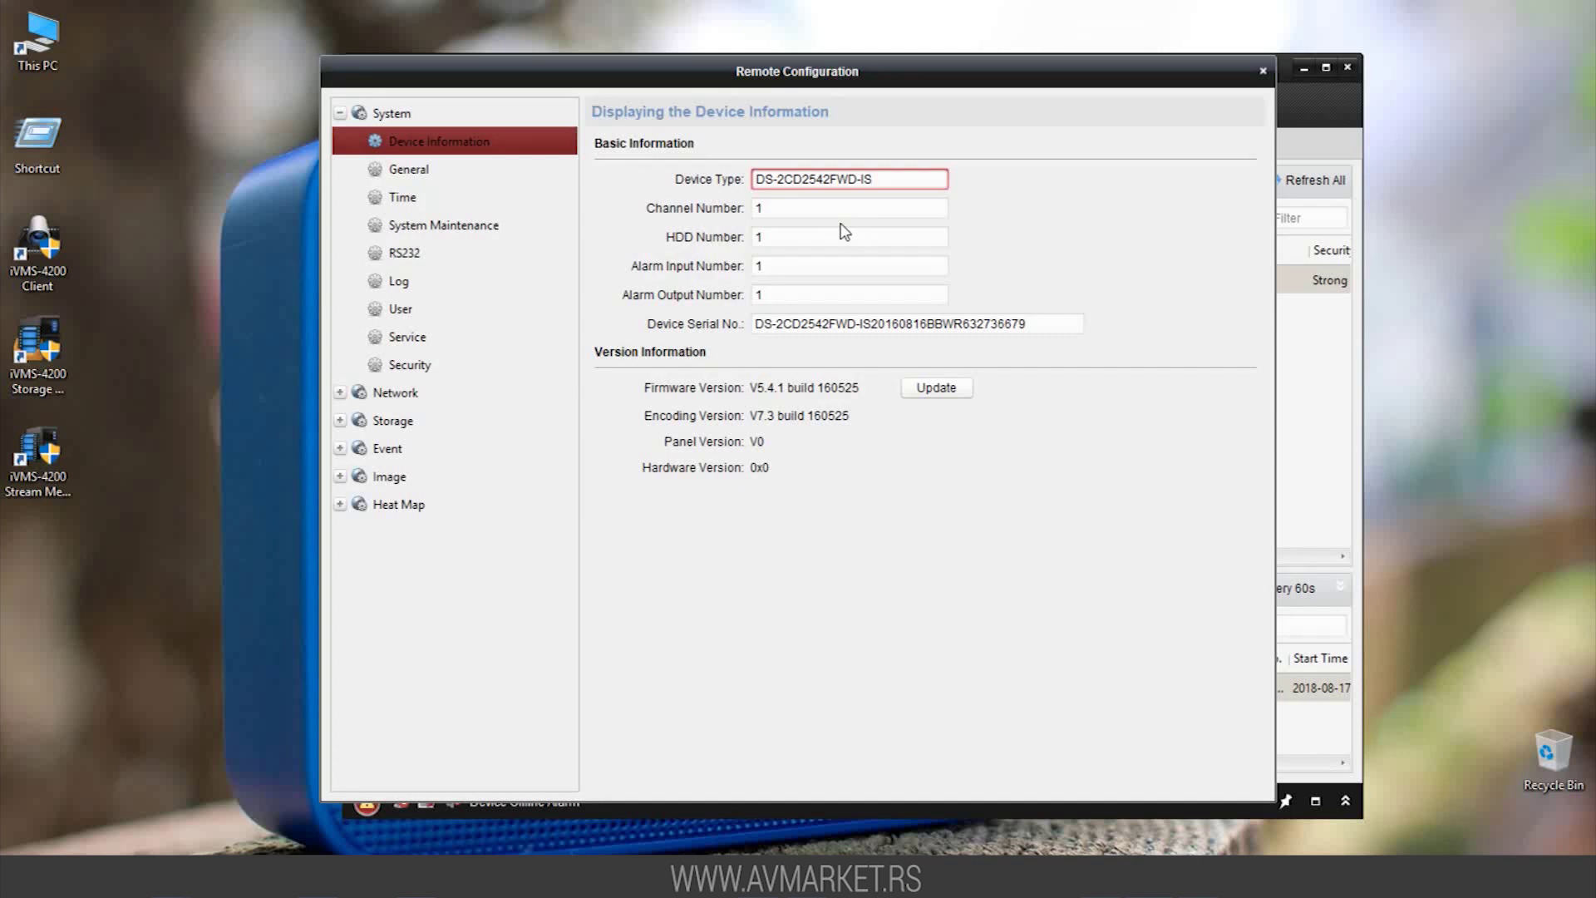
click(422, 423)
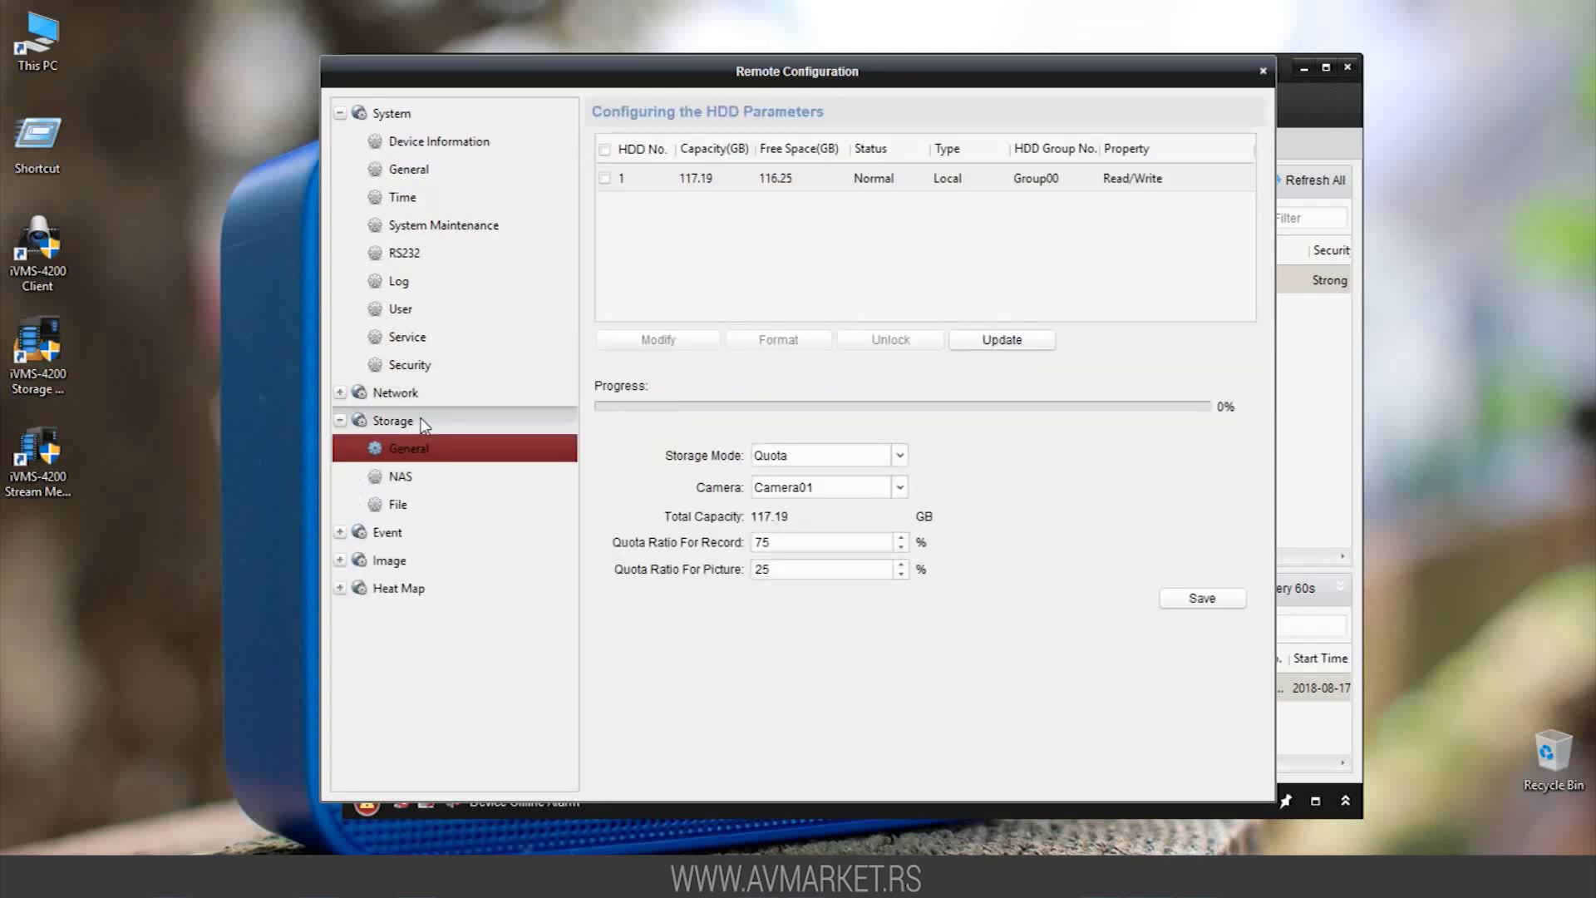
Format the camera's 117.19 GB HDD 1 and confirm, then go to the Motion Detection page
click(605, 178)
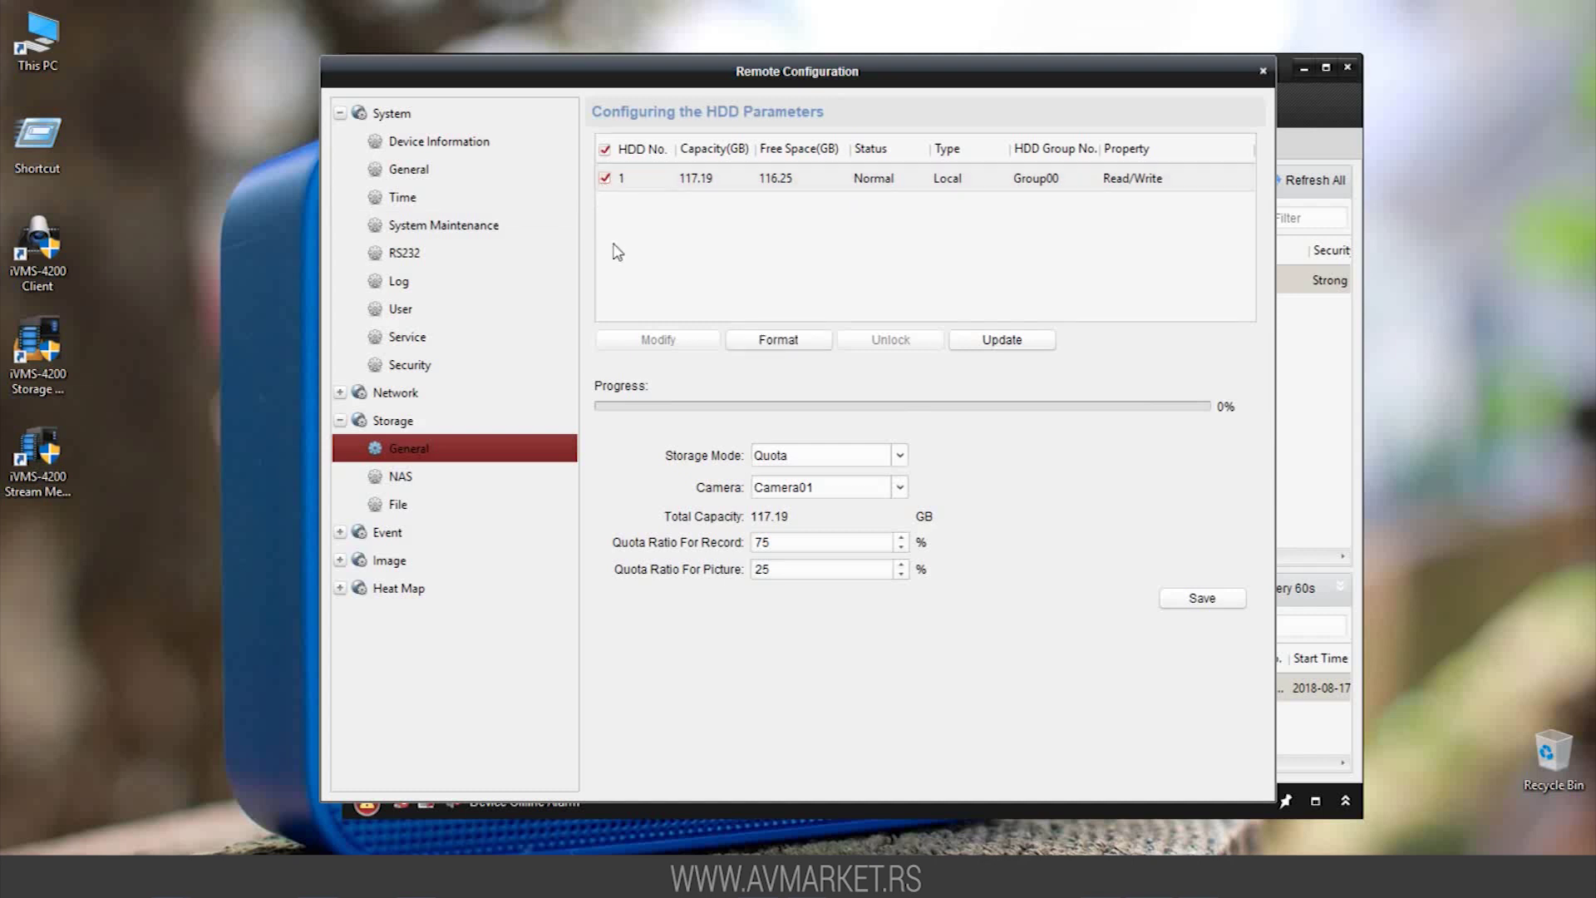
click(755, 342)
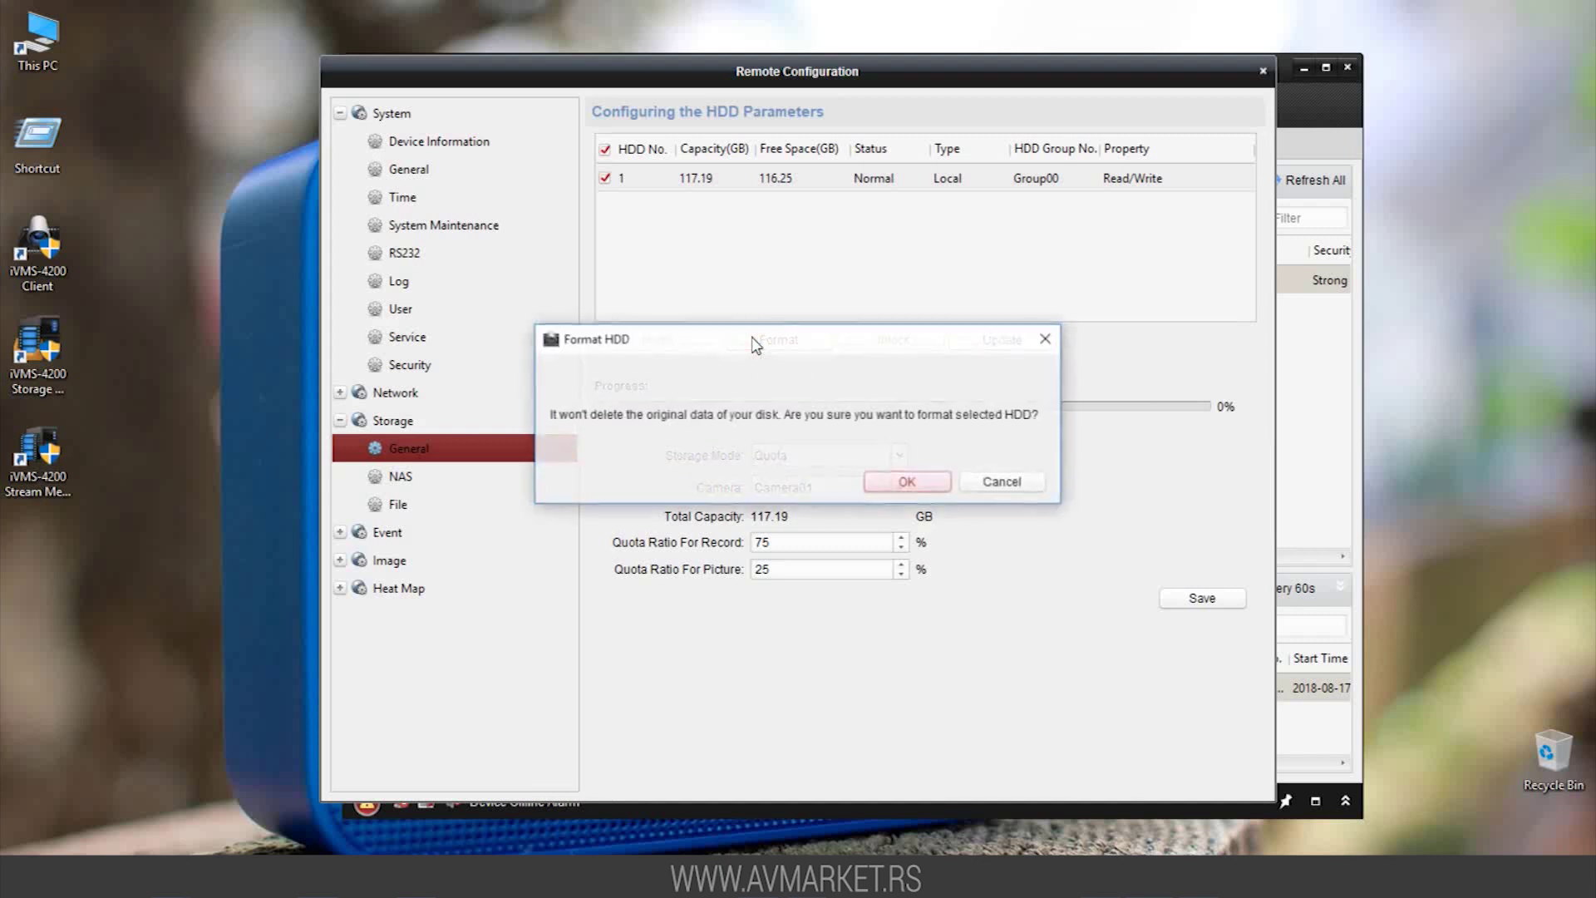
click(902, 484)
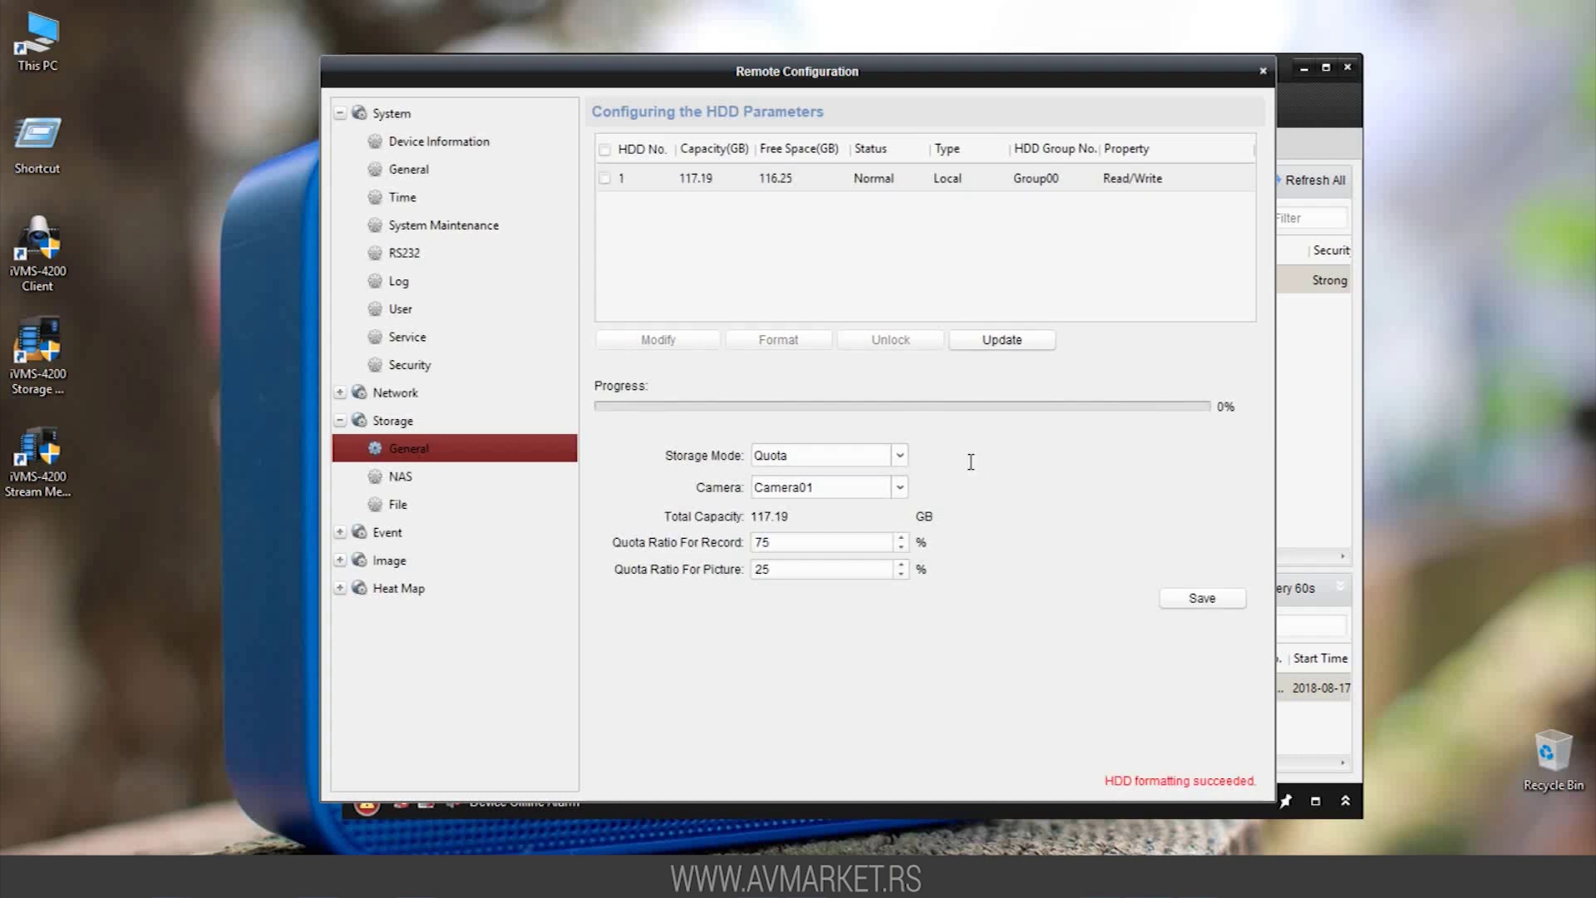
click(418, 532)
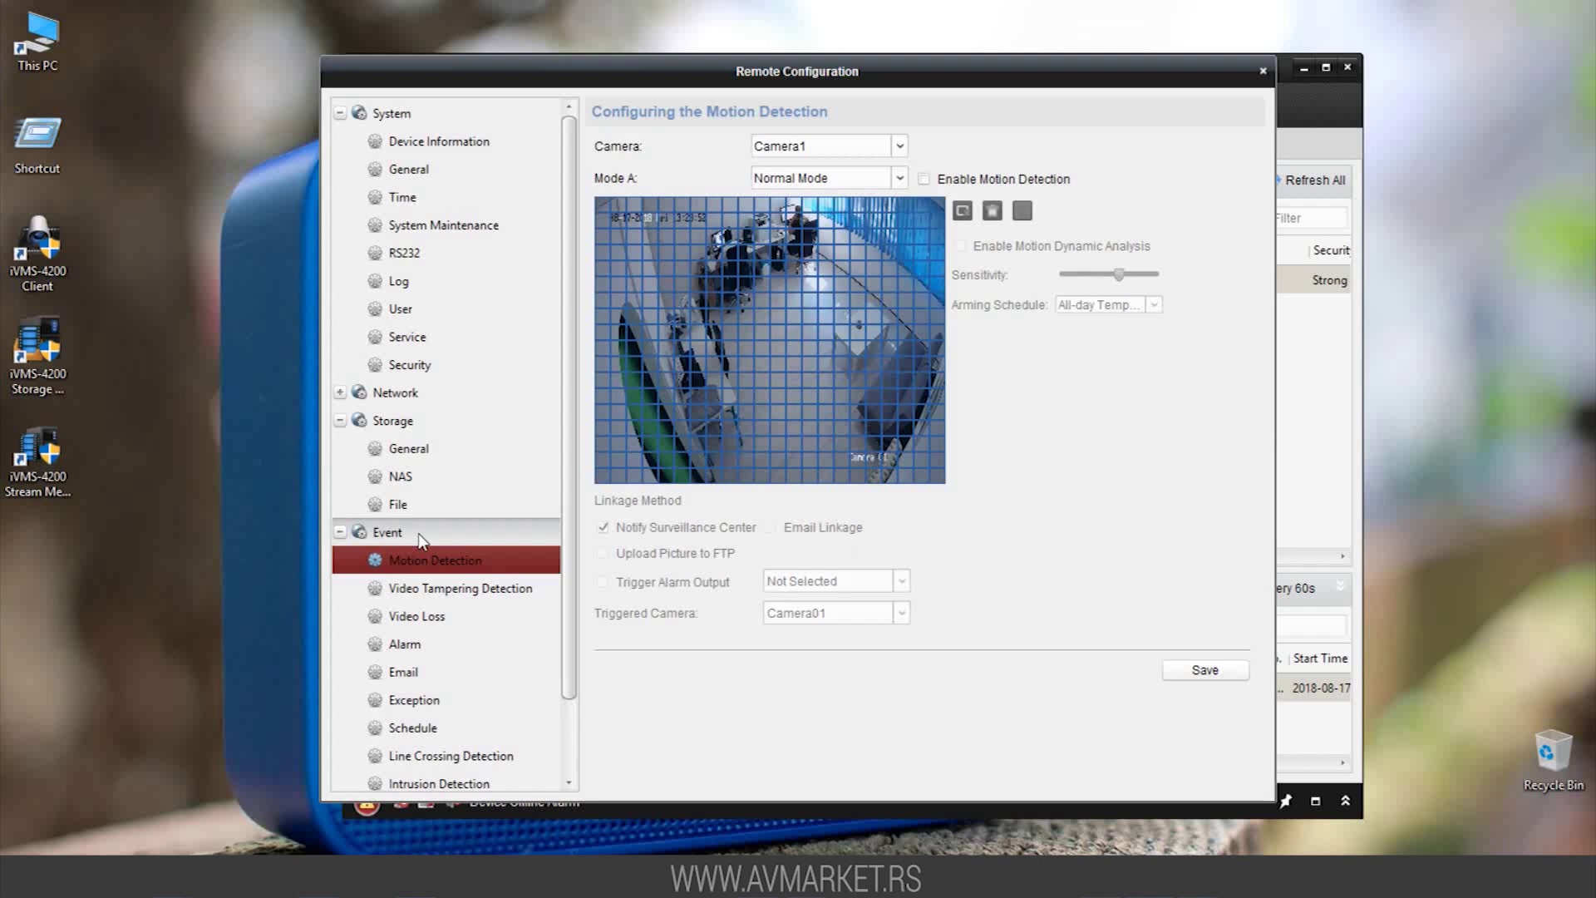
Tick Enable Motion Detection for Camera1, save it, and close the Remote Configuration window
click(923, 179)
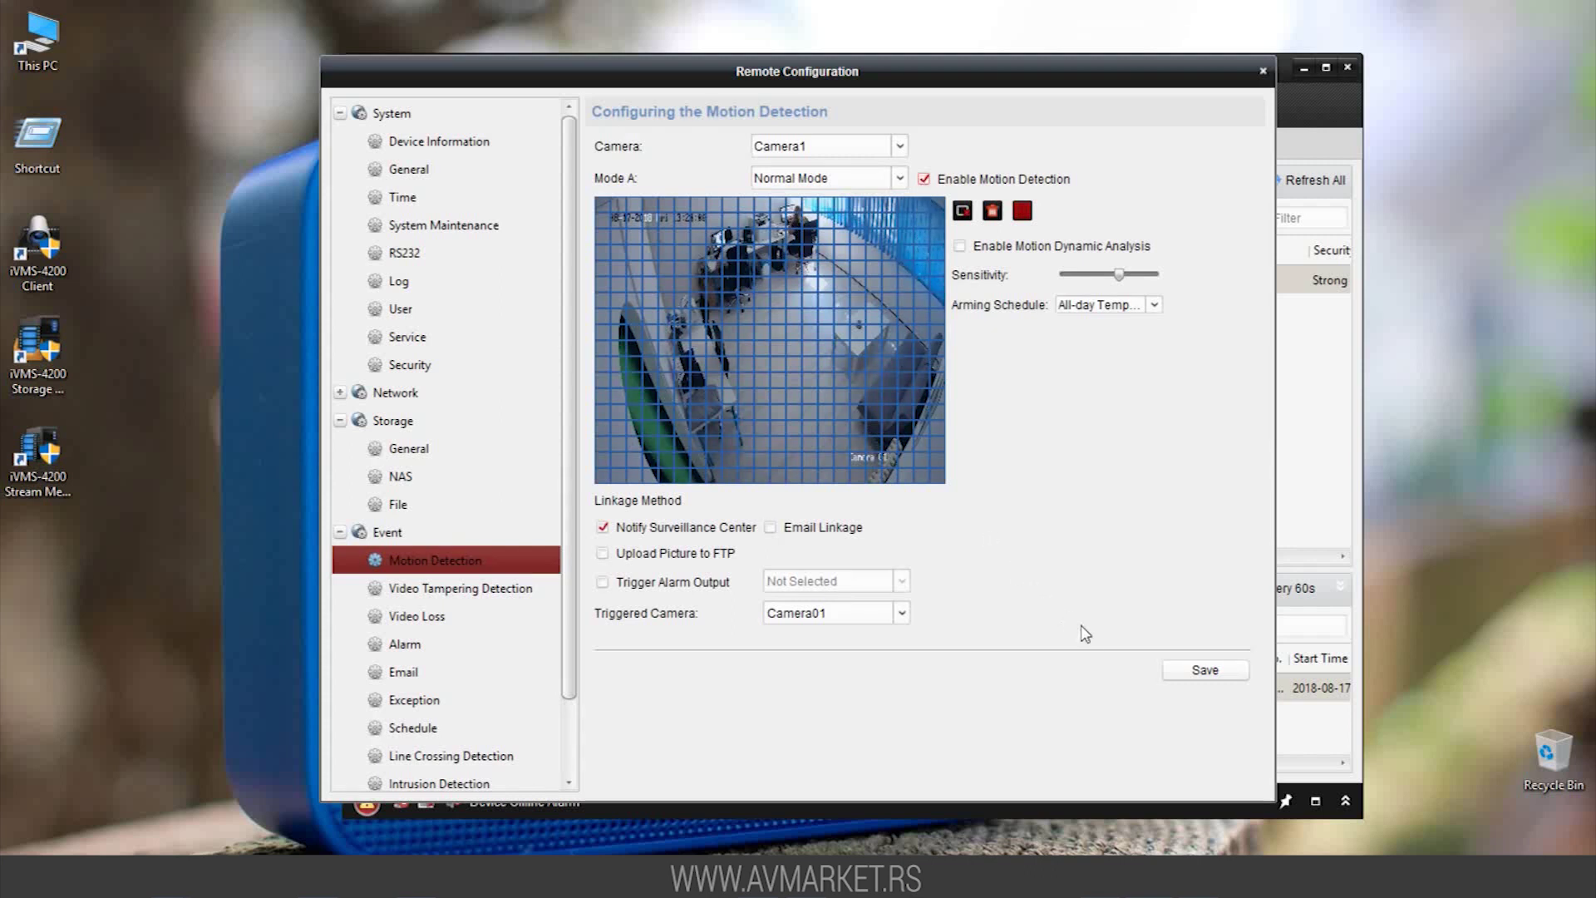
click(1192, 672)
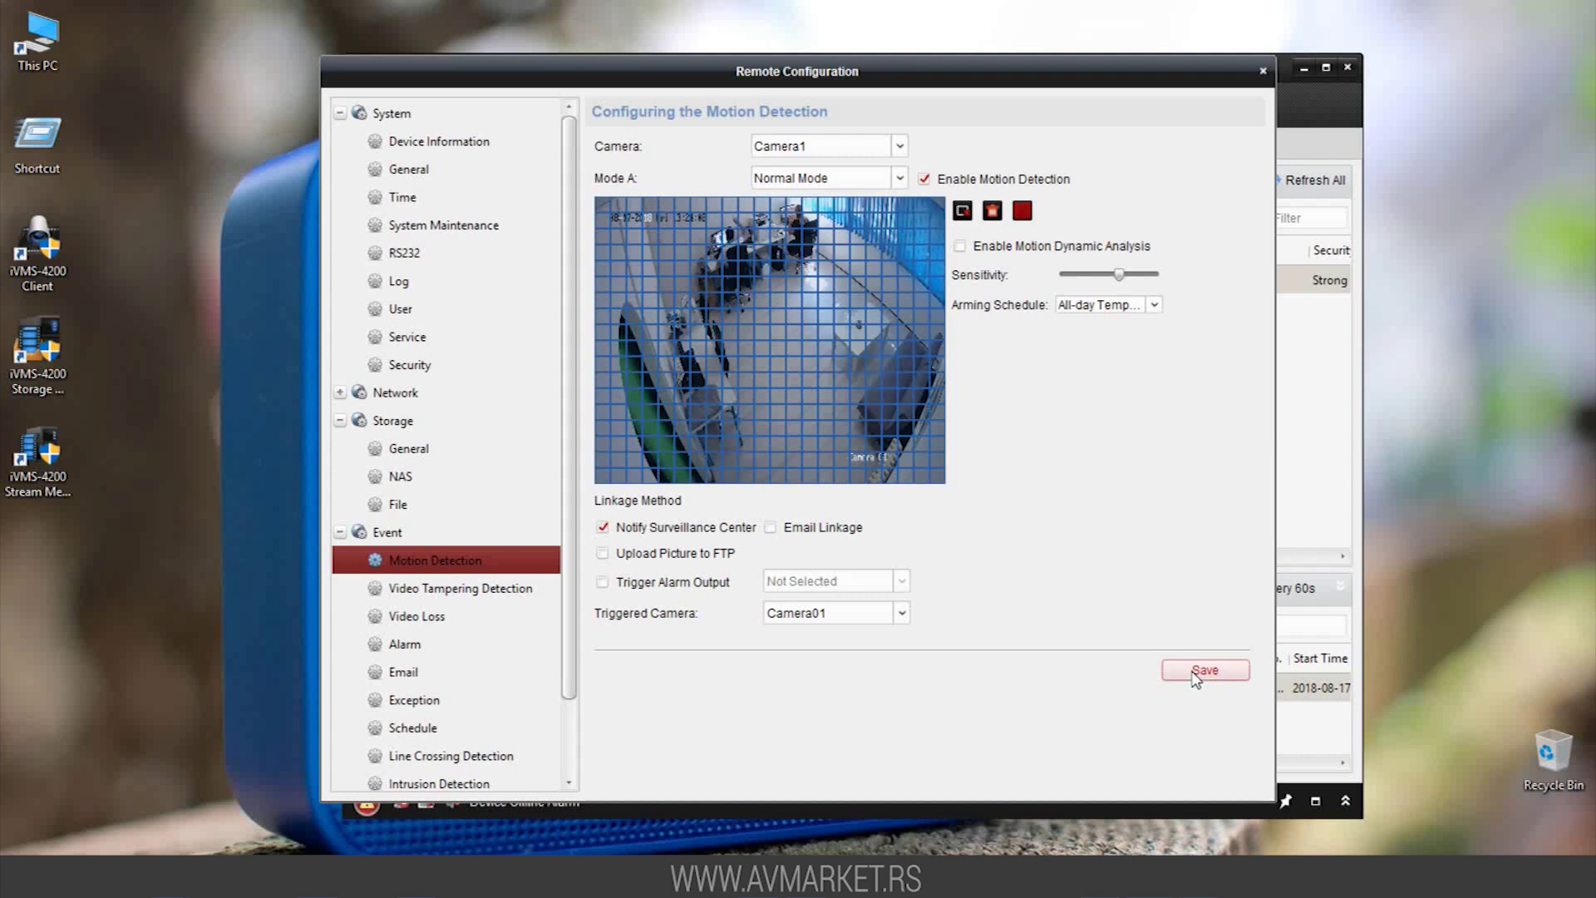
scroll(1205, 673, down, 1)
click(1263, 72)
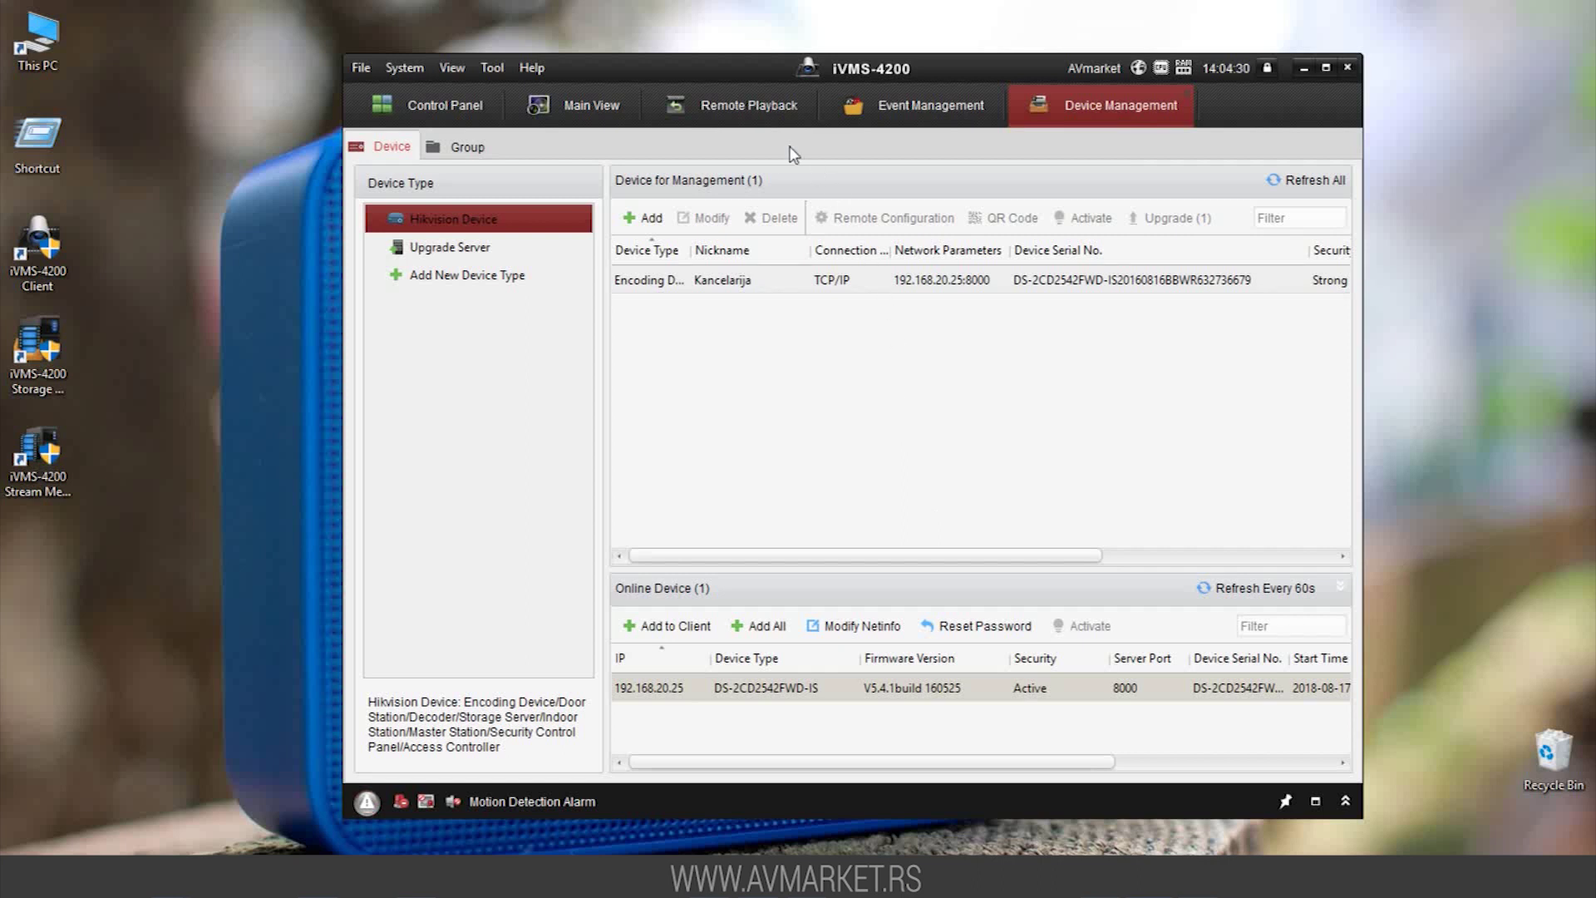
In Remote Playback, select Camera1_Kancelarija and set the search range to 13:00–15:00
click(747, 106)
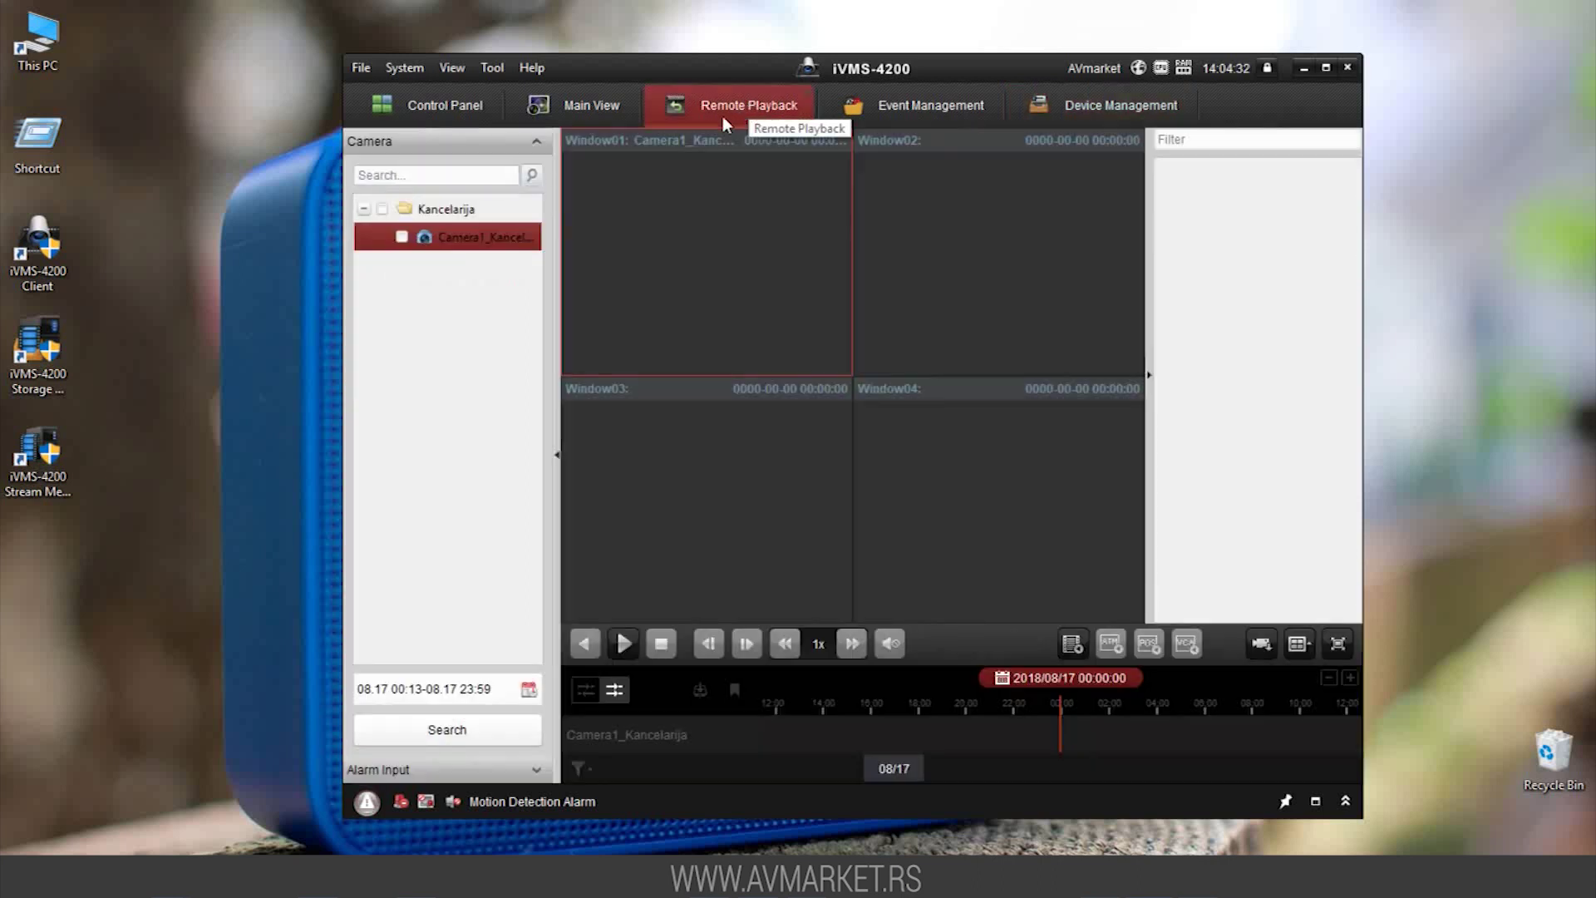
click(401, 237)
click(529, 689)
click(433, 615)
text(1300)
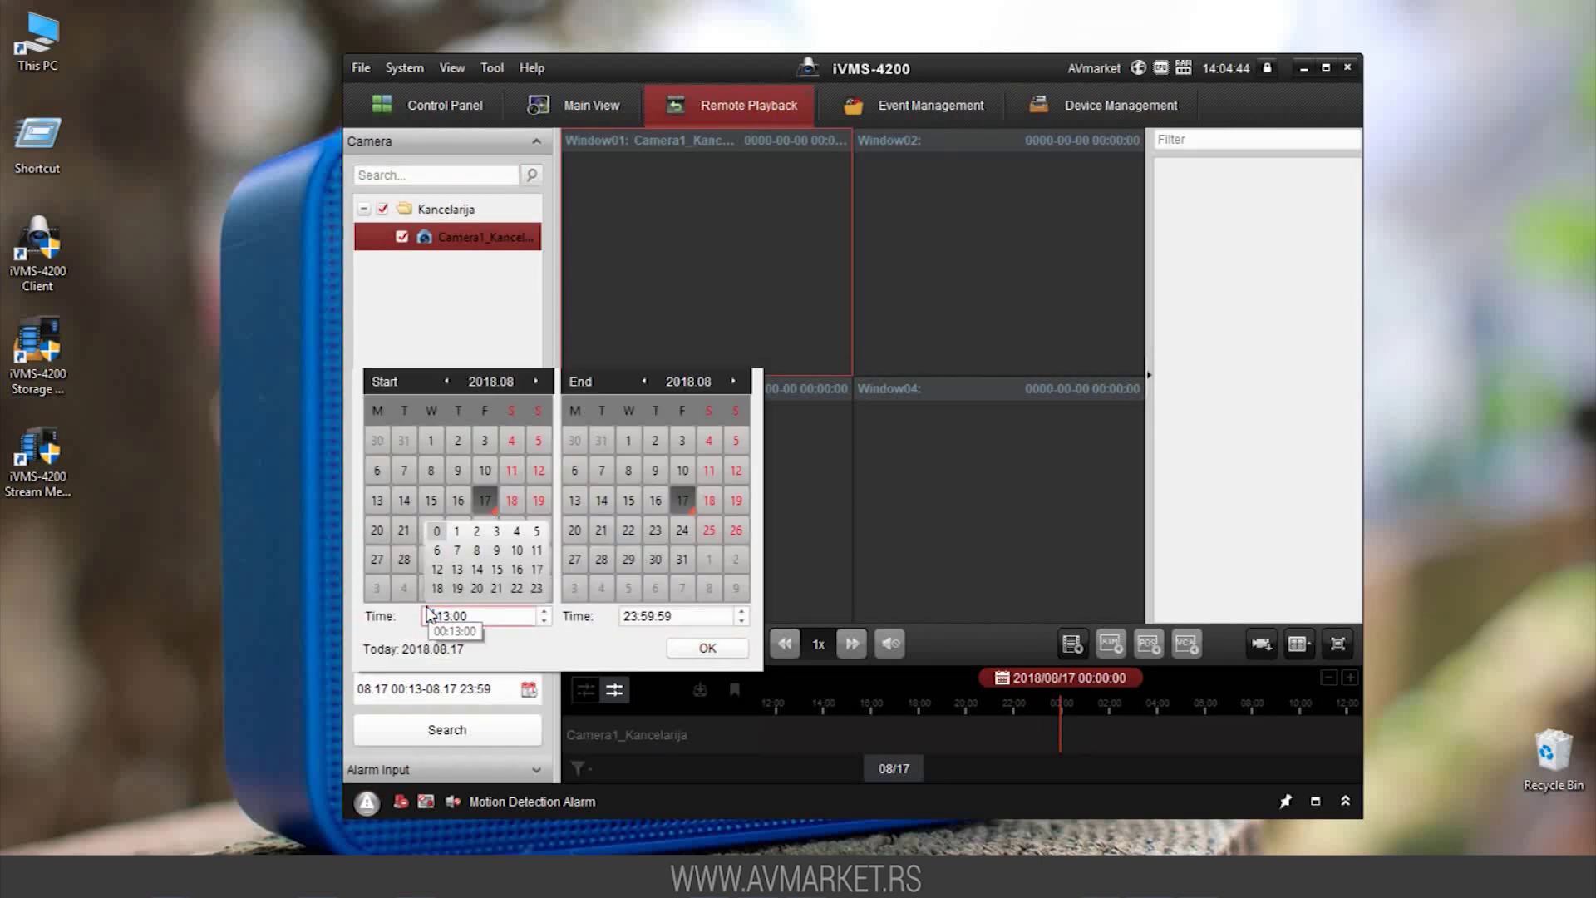
click(625, 616)
text(15:00)
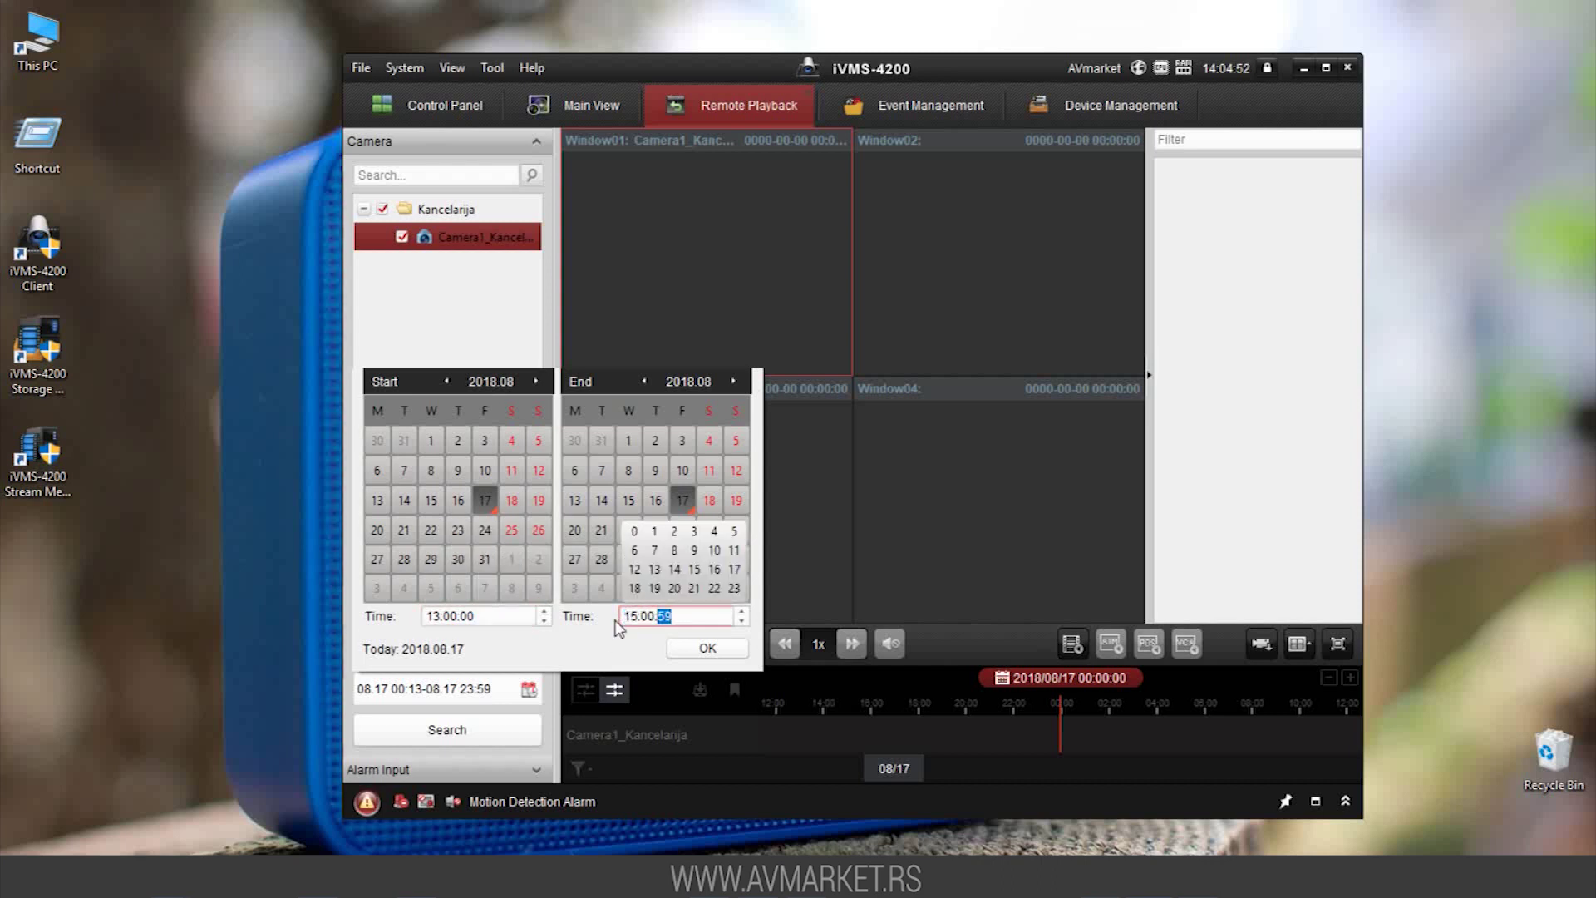
click(706, 649)
Search the 08.17 recordings, enlarge the playback in Window01, then stop it
click(471, 735)
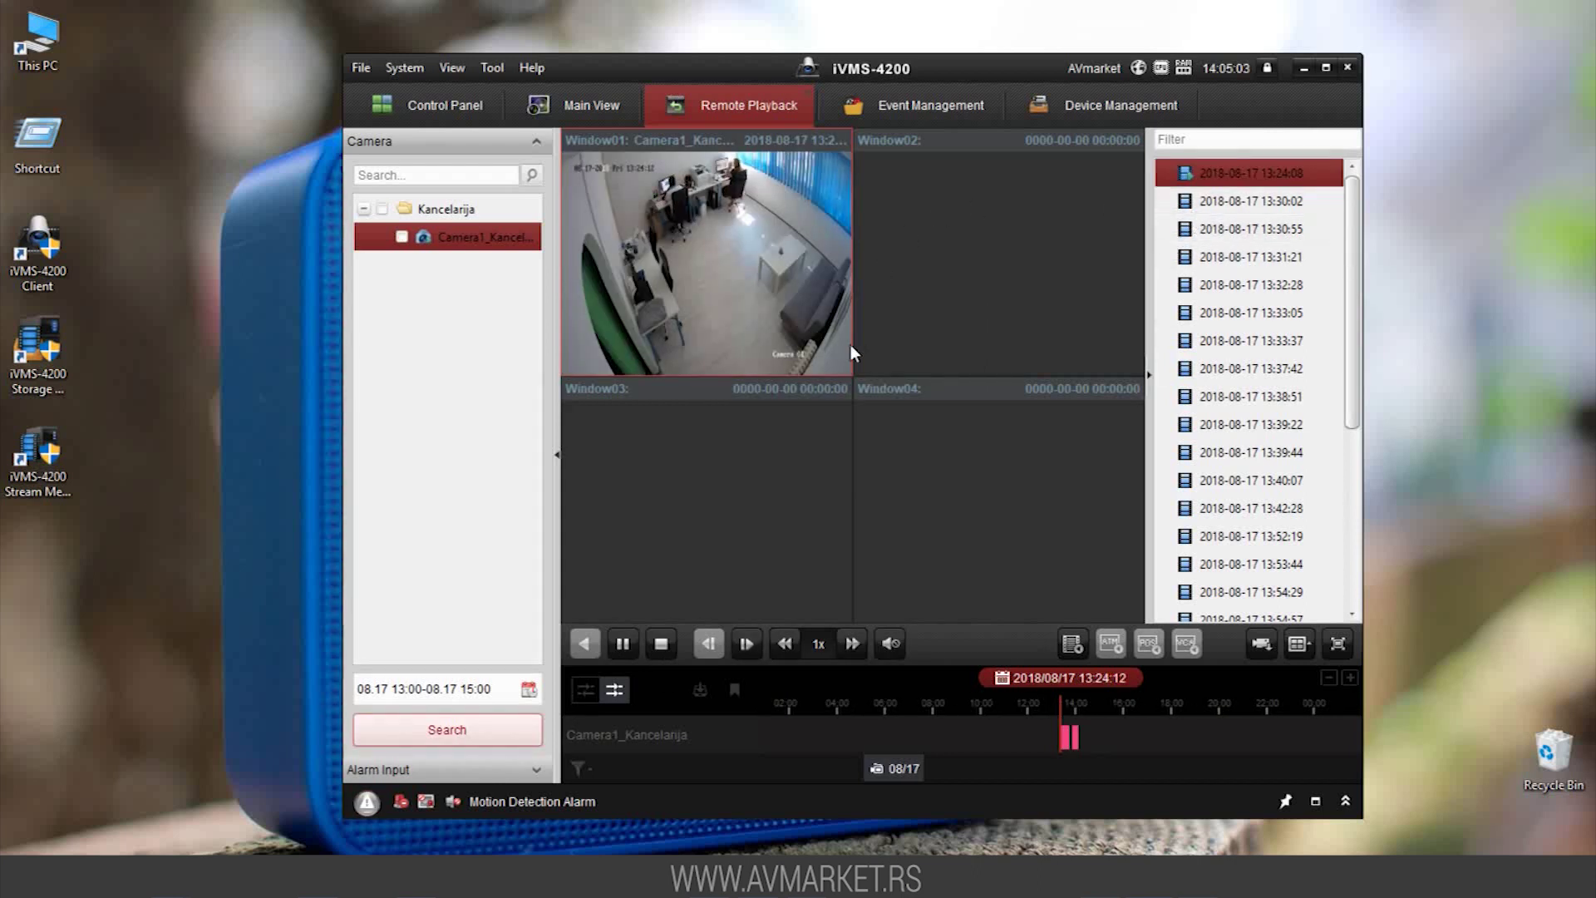
double_click(811, 312)
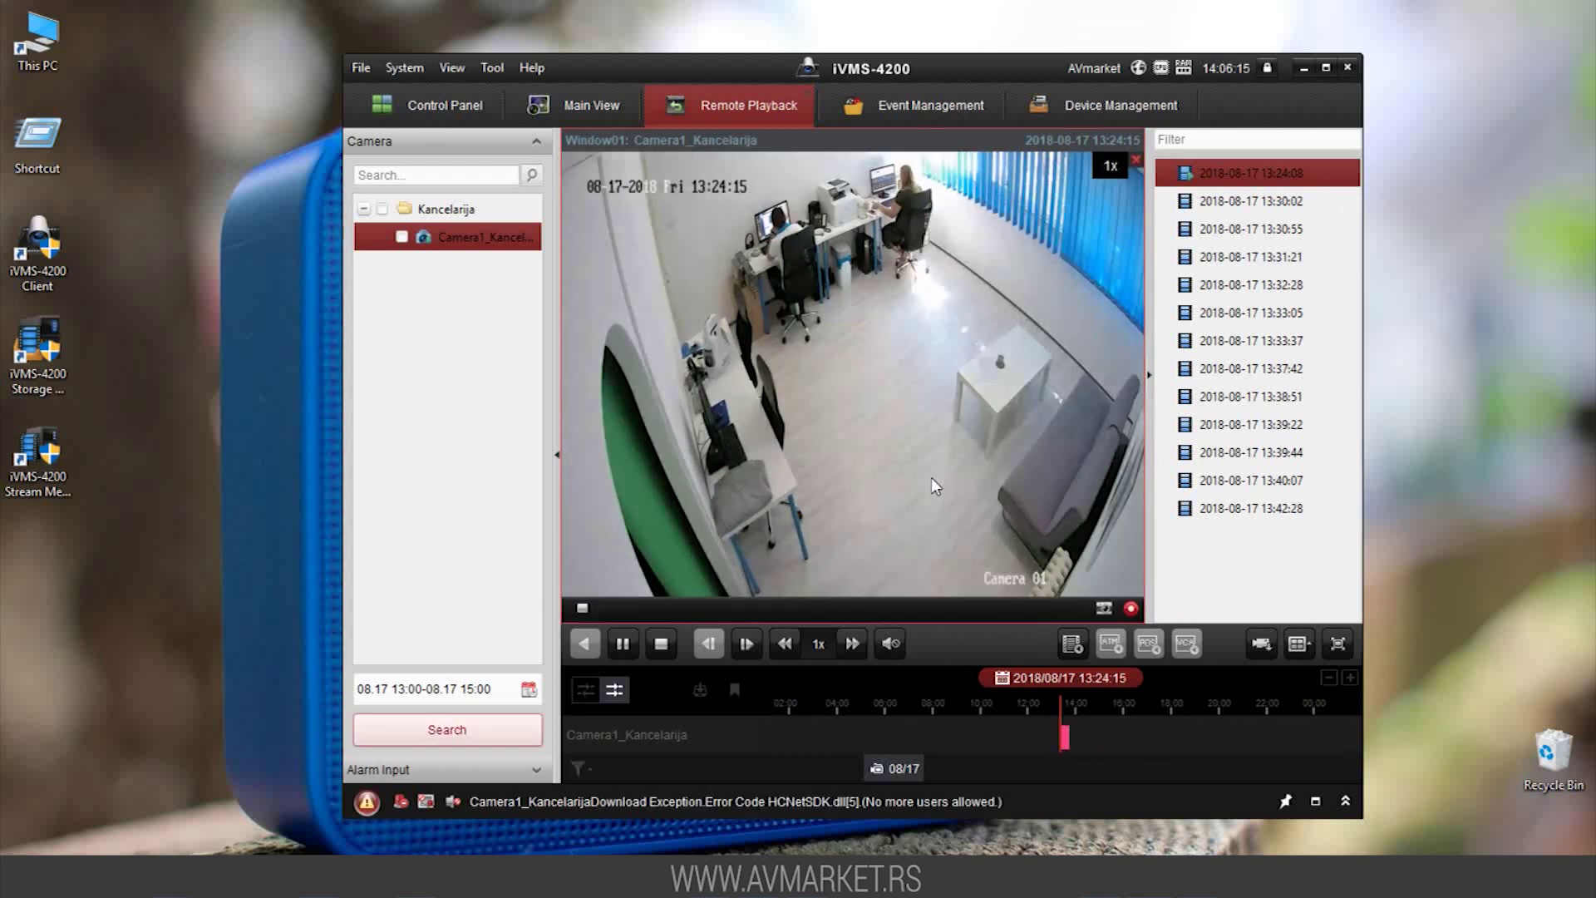
click(660, 643)
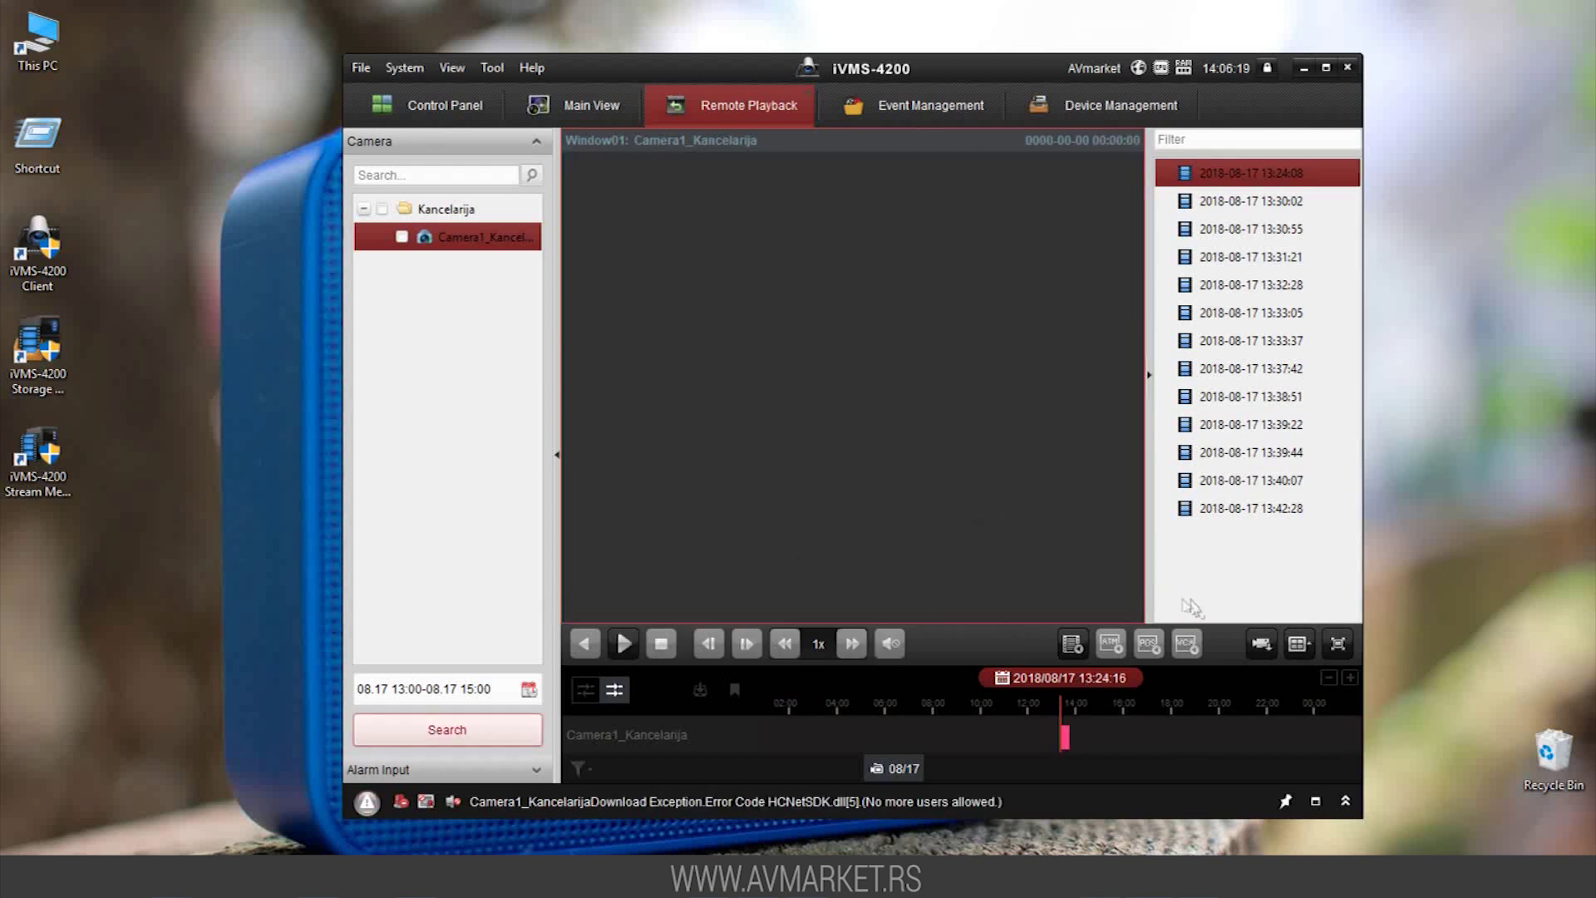
Download Camera1_Kancelarija's 13:00:00–15:00:59 footage, 342.17 MB, via Download for Multiple Cameras
click(1261, 644)
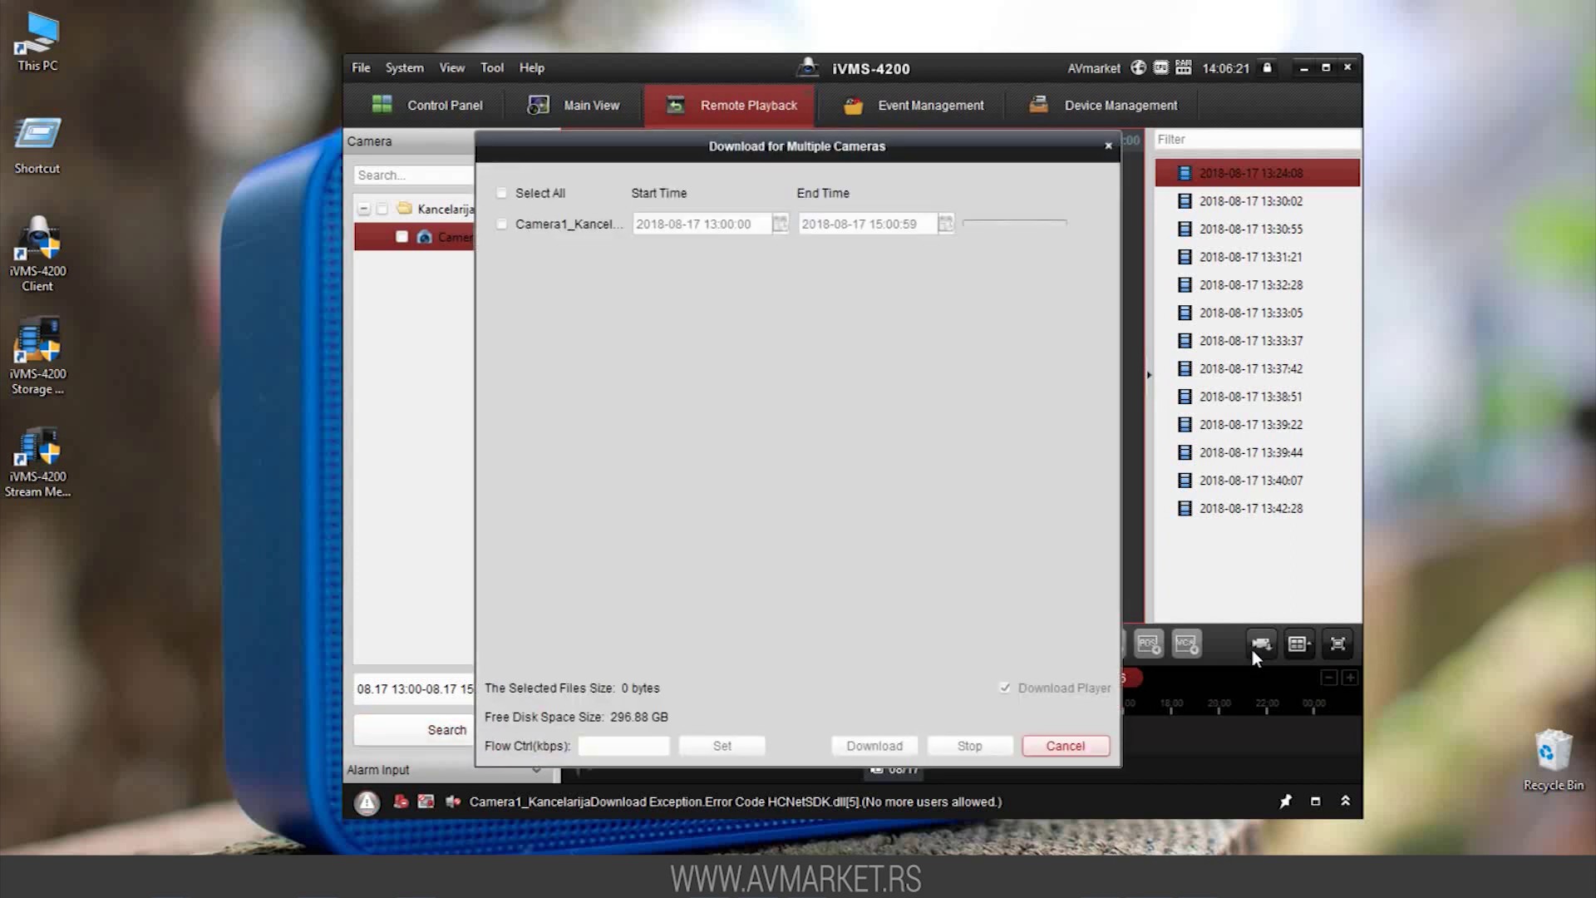
click(502, 223)
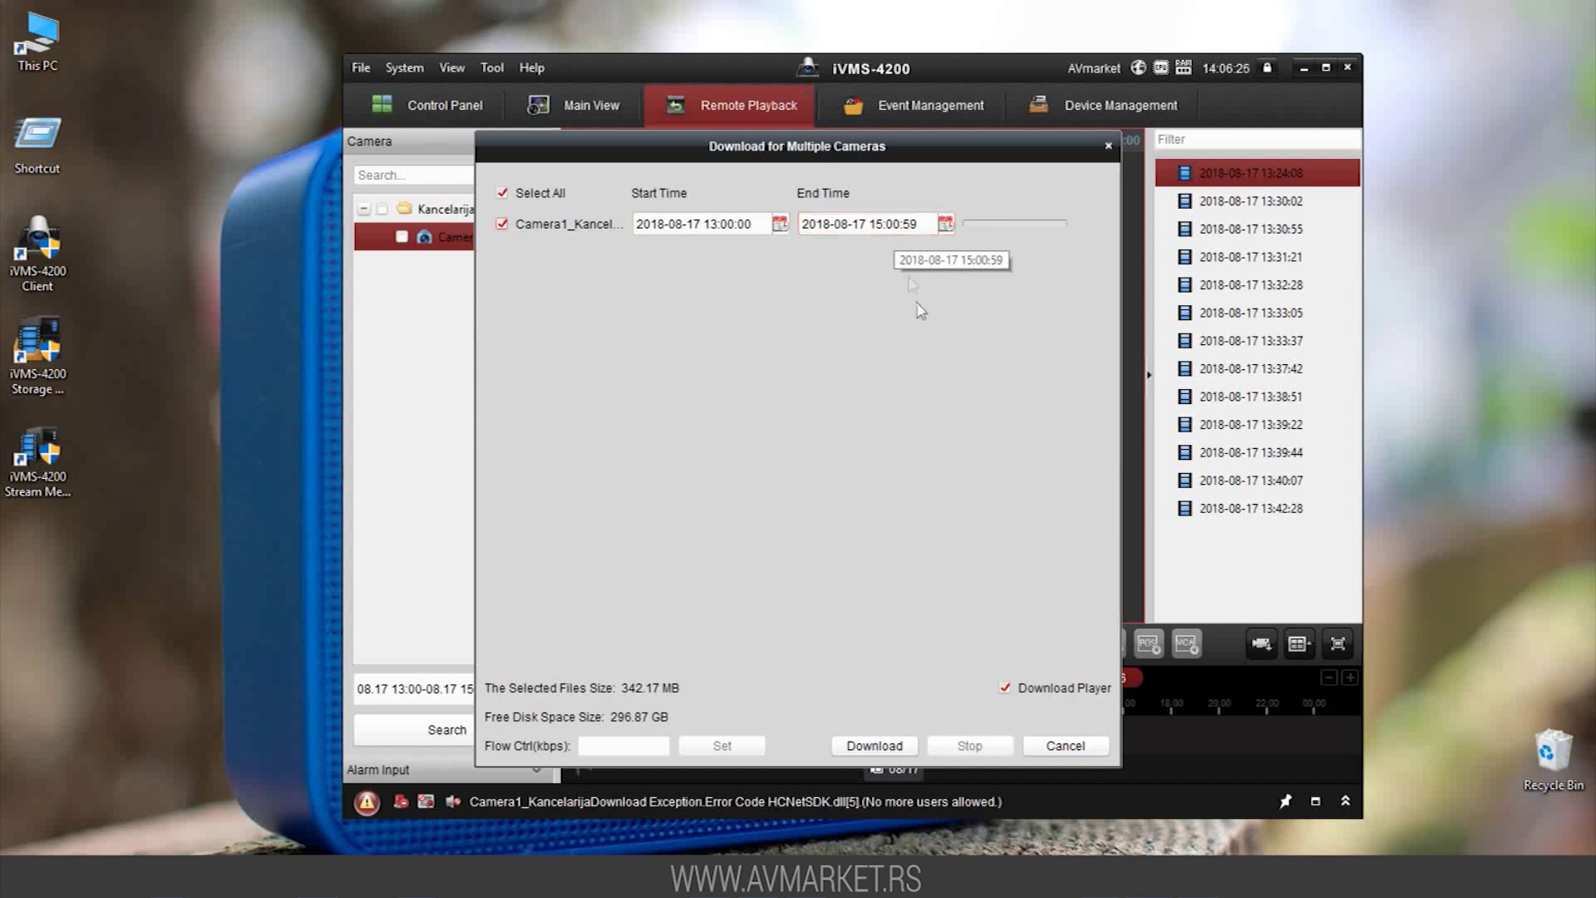
click(891, 744)
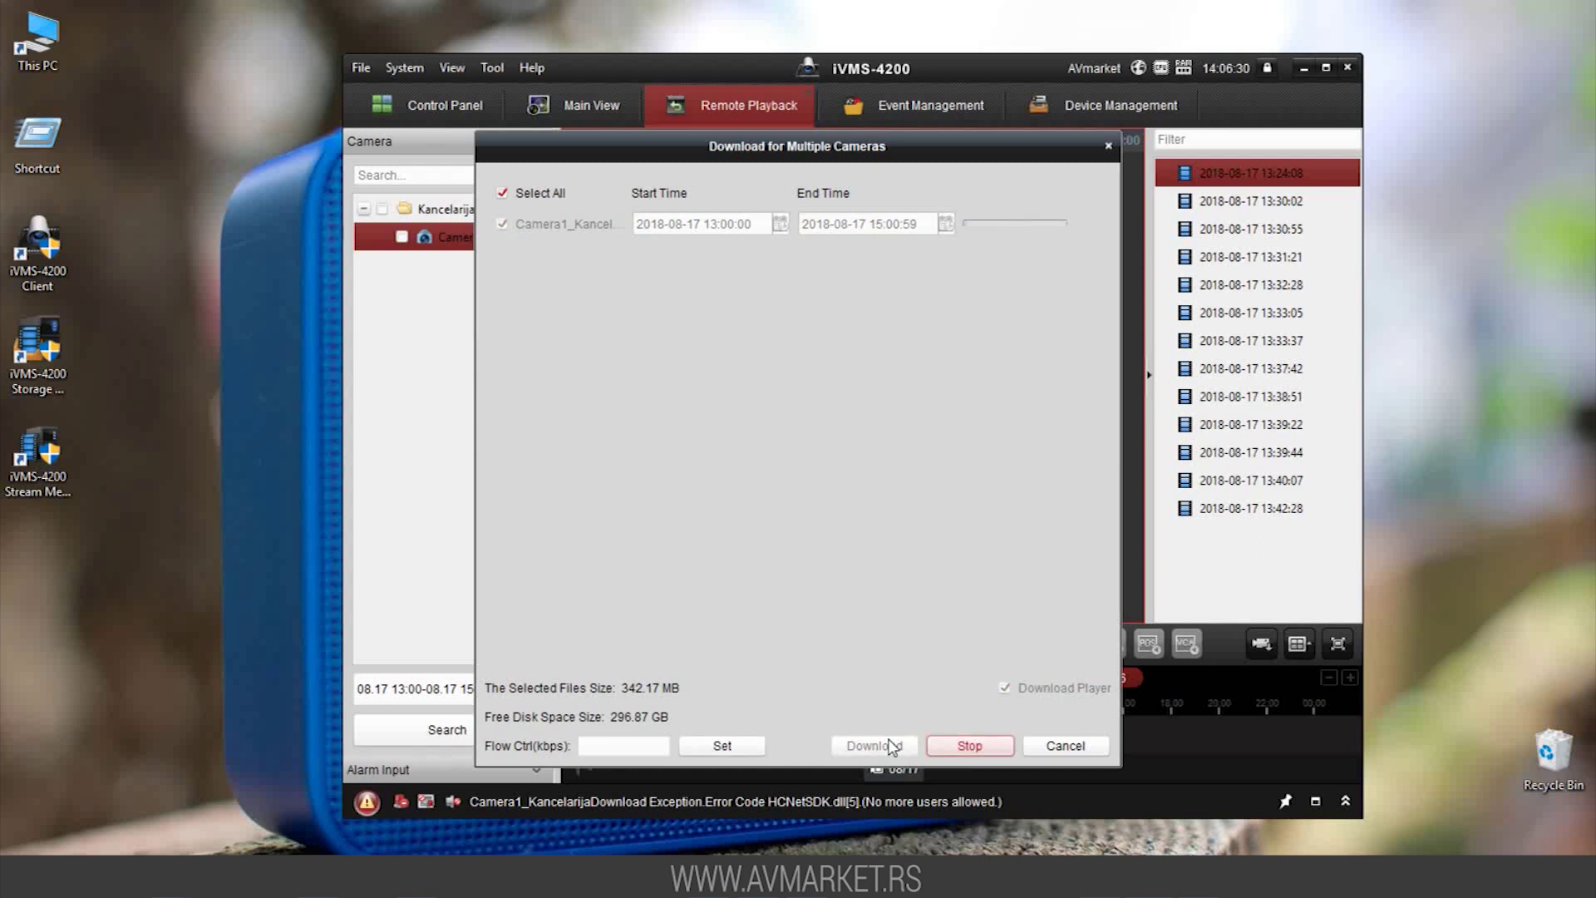